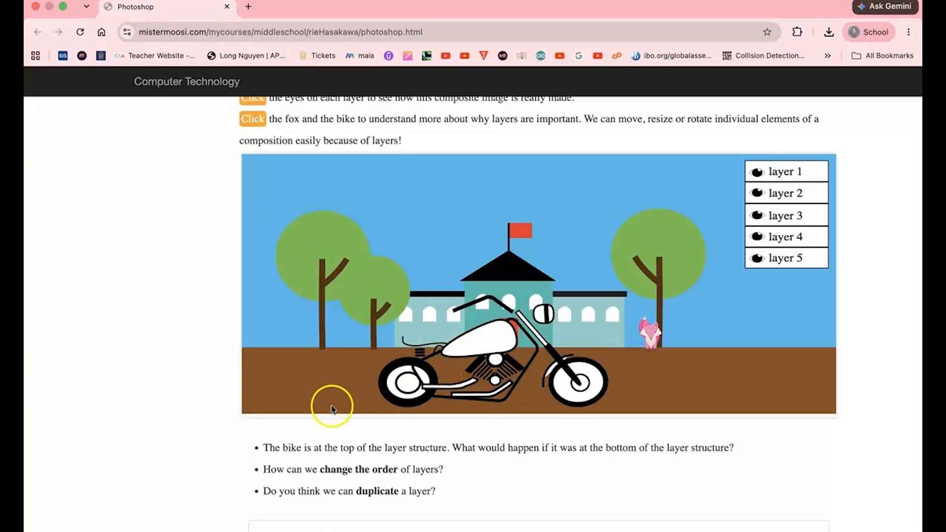
Expand the Focus 2 - Selection Tools section and review its tools, instructions, source images and sample composite image
scroll(227, 440, "down", 5)
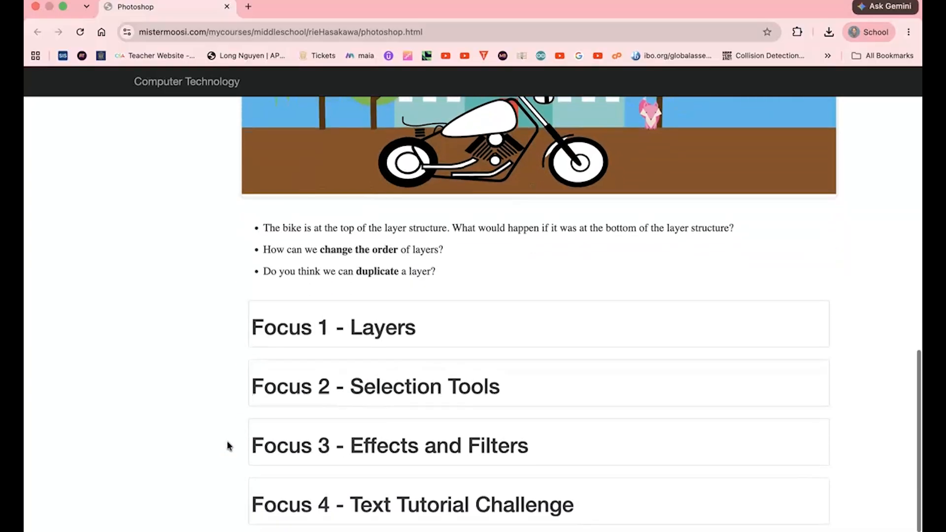
left_click(401, 392)
scroll(414, 390, "down", 3)
scroll(412, 374, "down", 3)
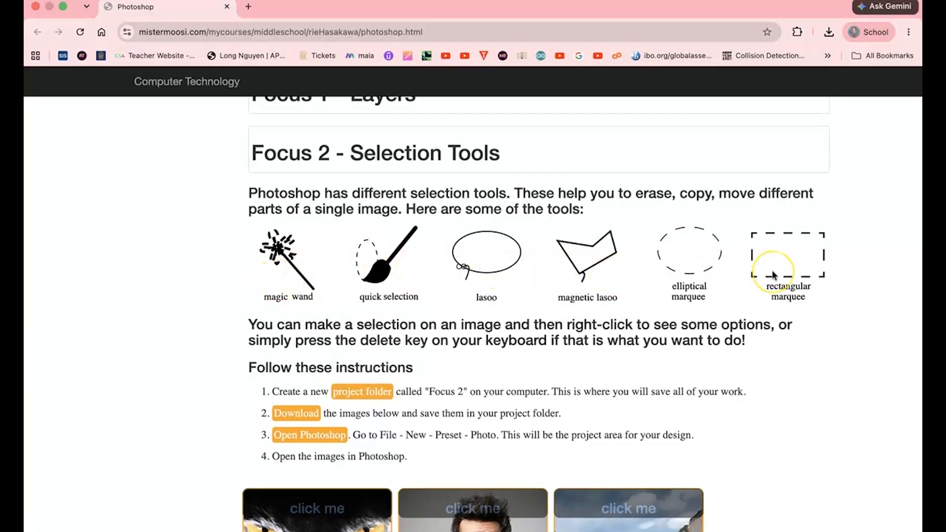
scroll(774, 275, "down", 5)
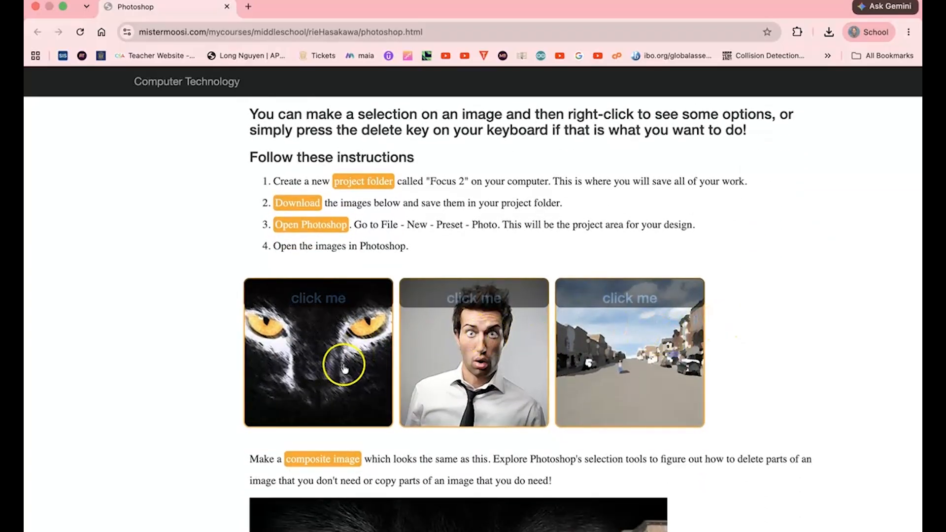
scroll(808, 343, "down", 7)
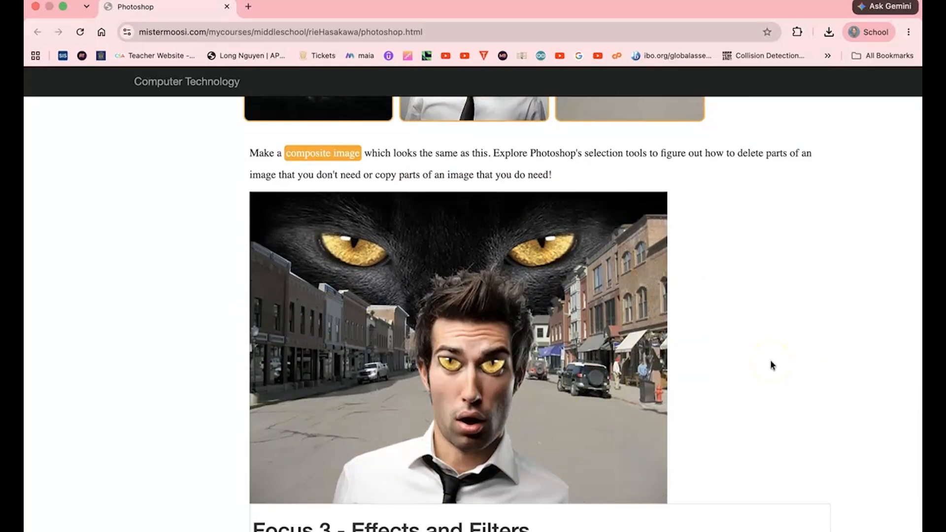
Download the cat eyes, surprised man and street images from the Focus 2 section
scroll(772, 365, "up", 5)
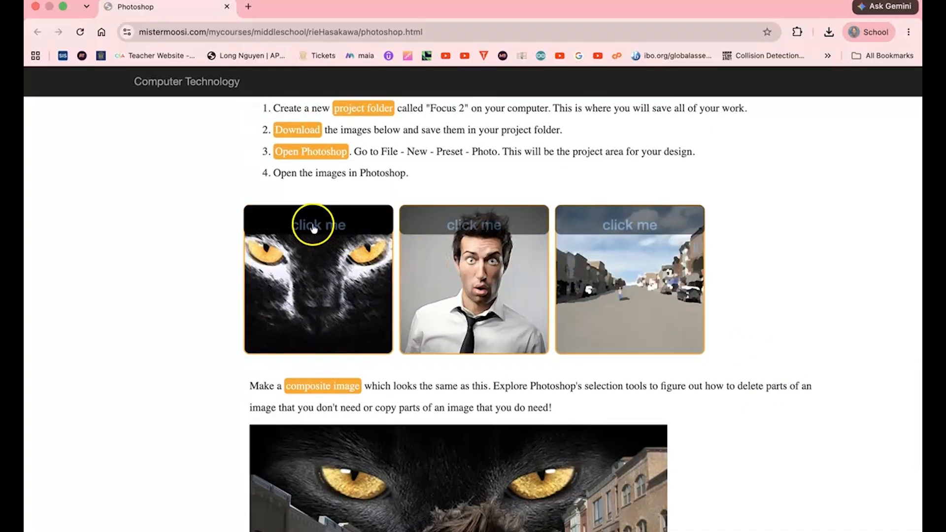
left_click(313, 227)
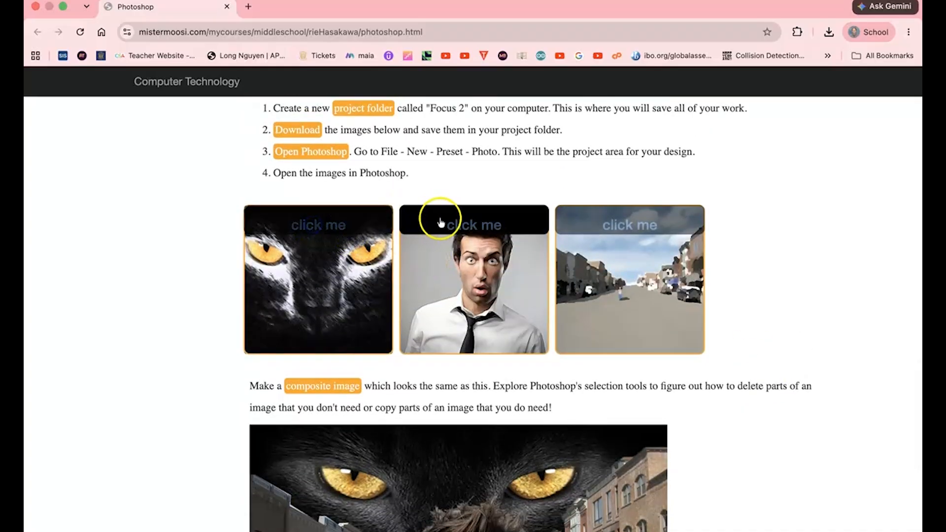
left_click(570, 227)
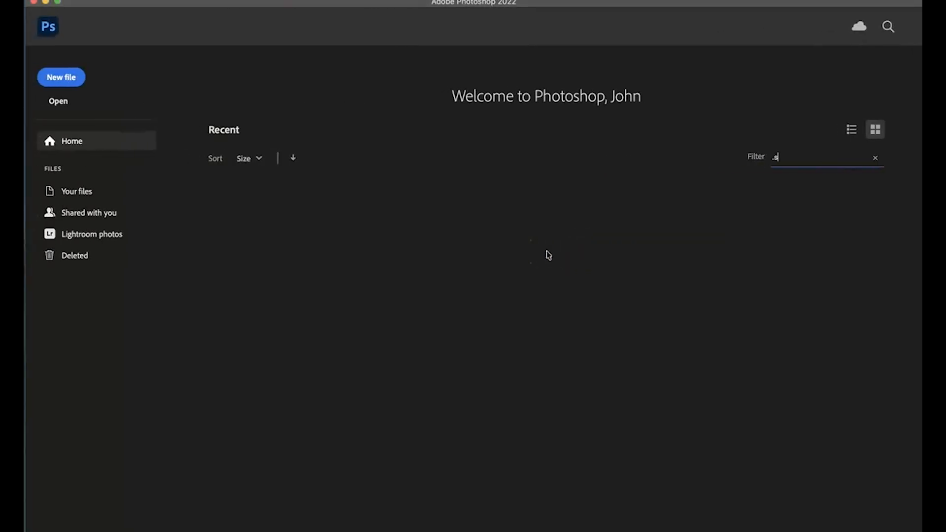
Switch to Finder, show the Downloads folder, and place a second Finder window so the downloaded images stay accessible
left_click(63, 526)
left_click(221, 295)
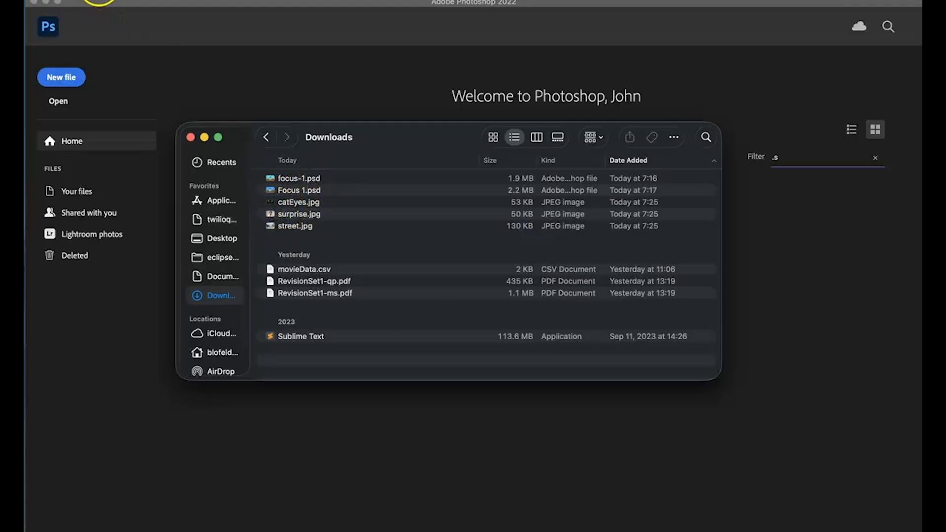
left_click(99, 1)
mouse_move(128, 1)
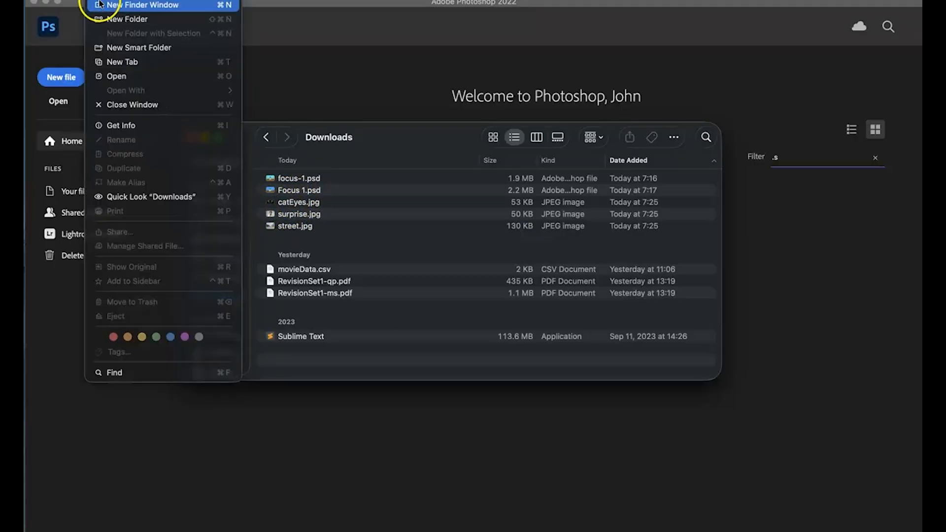
left_click(147, 6)
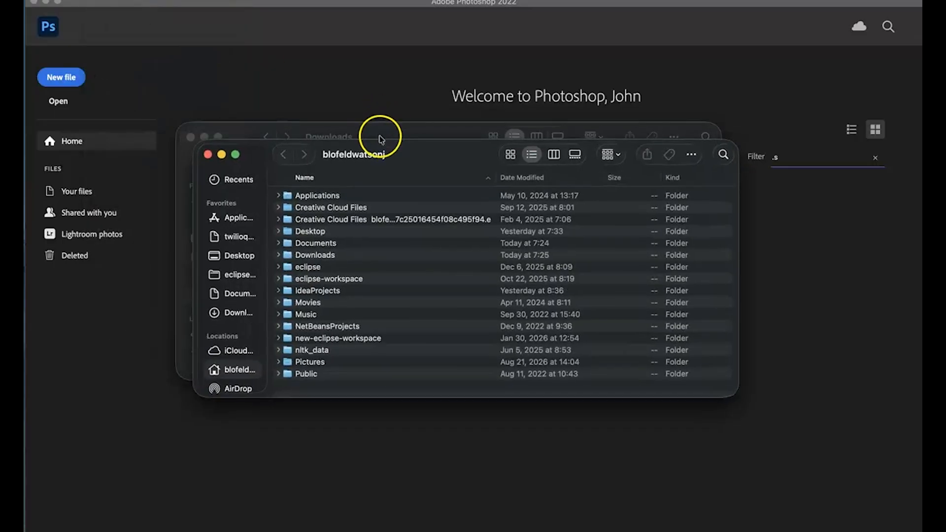
left_click_drag(409, 151, 499, 214)
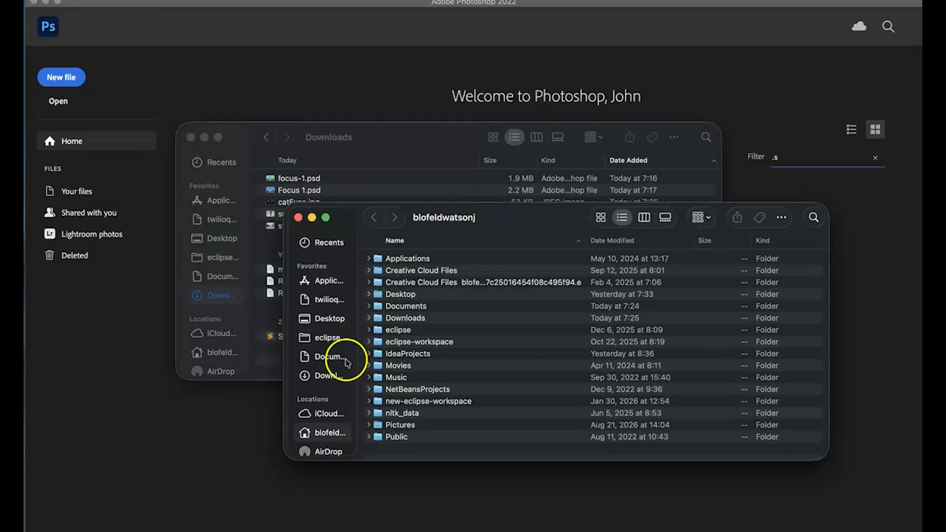
Create a folder named "Focus 2" inside Documents > Computer Science > Photoshop
left_click(329, 357)
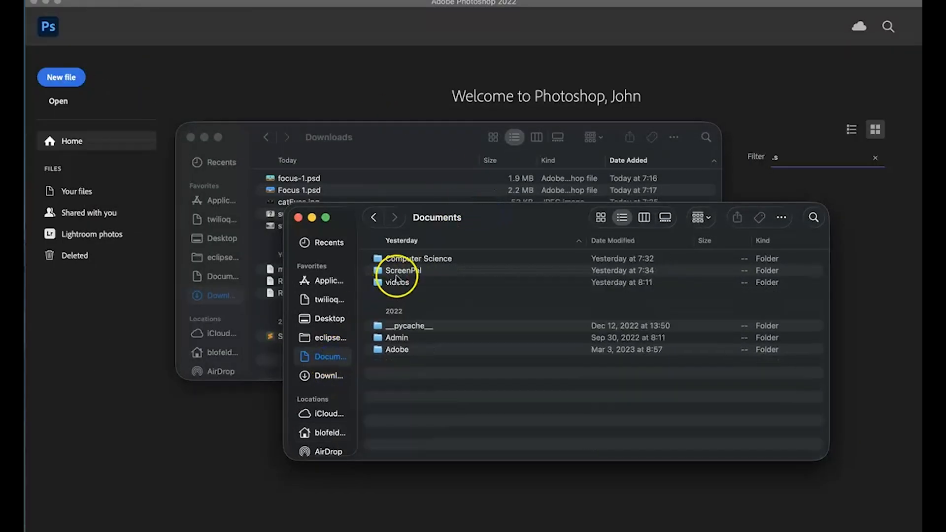
double_click(402, 259)
double_click(403, 270)
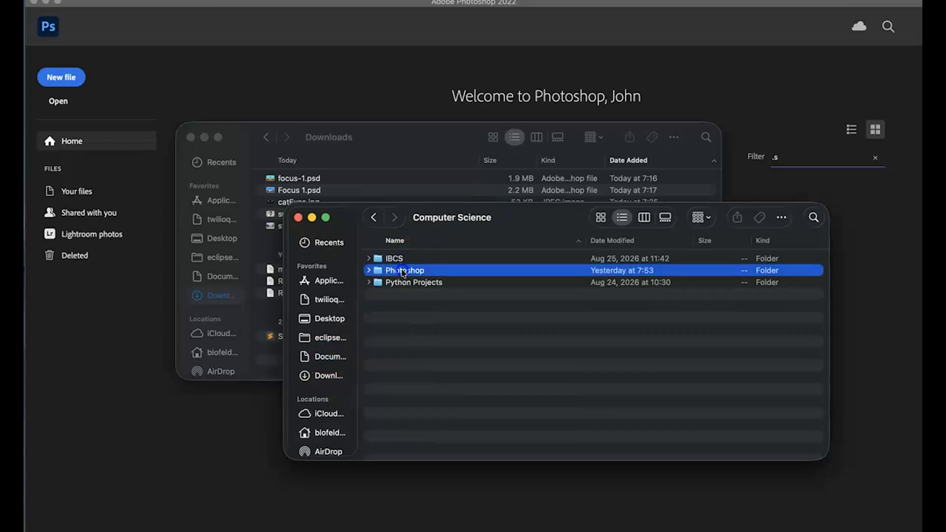
right_click(428, 319)
left_click(472, 329)
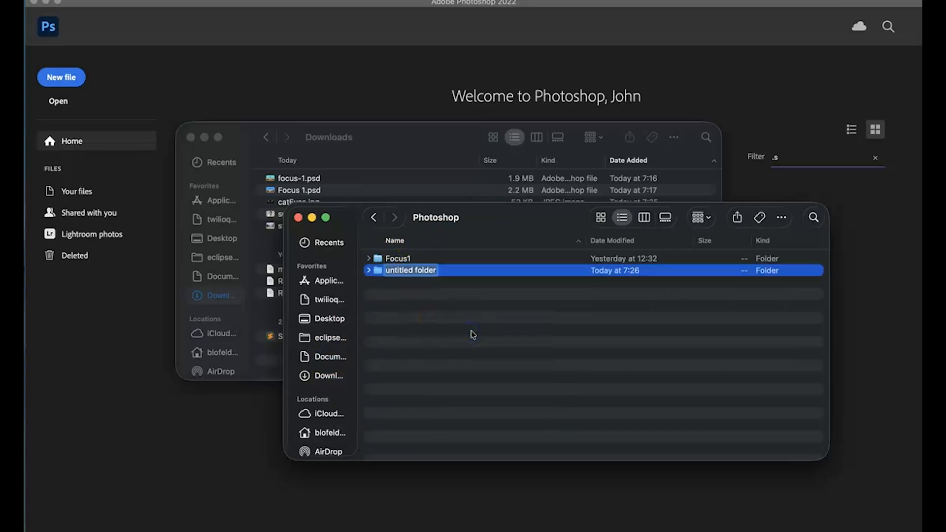
type("Focus 2")
left_click(473, 335)
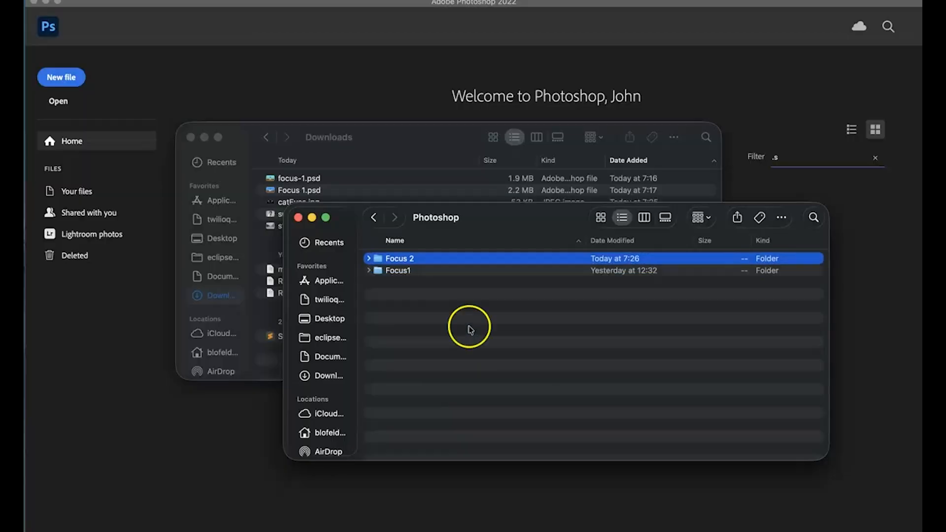
Move catEyes.jpg, surprise.jpg and street.jpg from Downloads into the Focus 2 folder, and close the Downloads window
left_click_drag(483, 216, 554, 288)
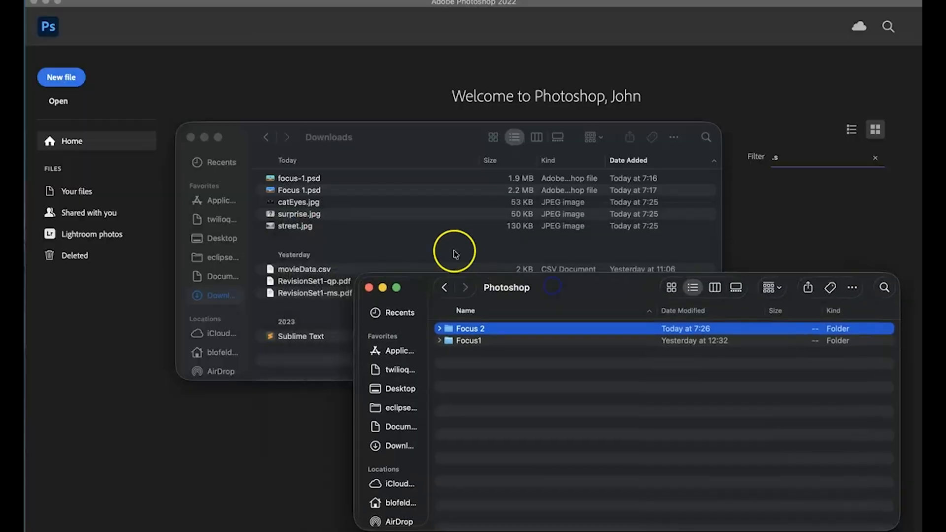
double_click(507, 327)
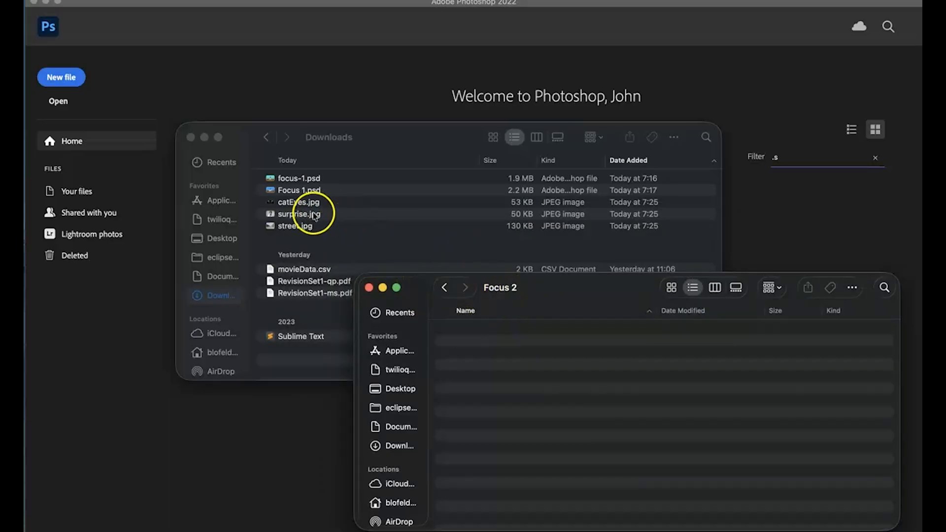
left_click(301, 206)
left_click(295, 205)
left_click_drag(297, 206, 526, 430)
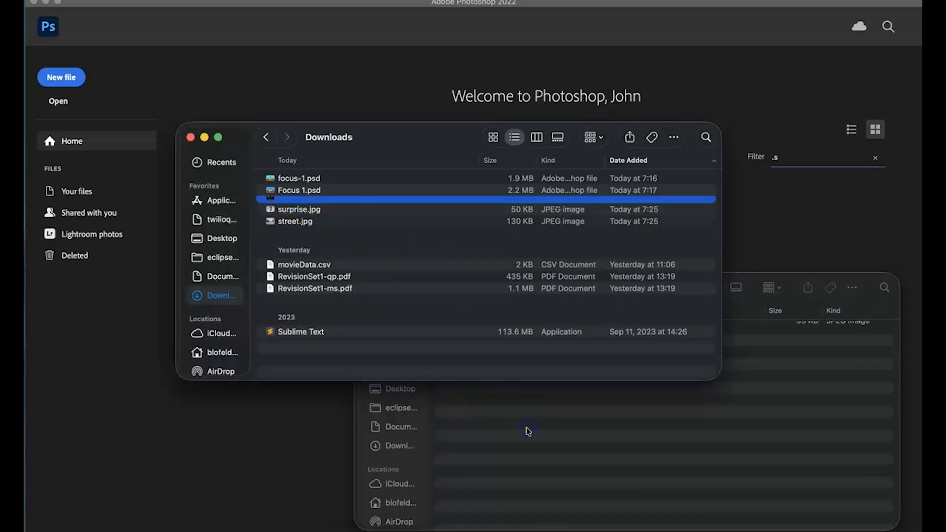
left_click(298, 206)
left_click_drag(291, 207, 510, 417)
left_click(294, 207)
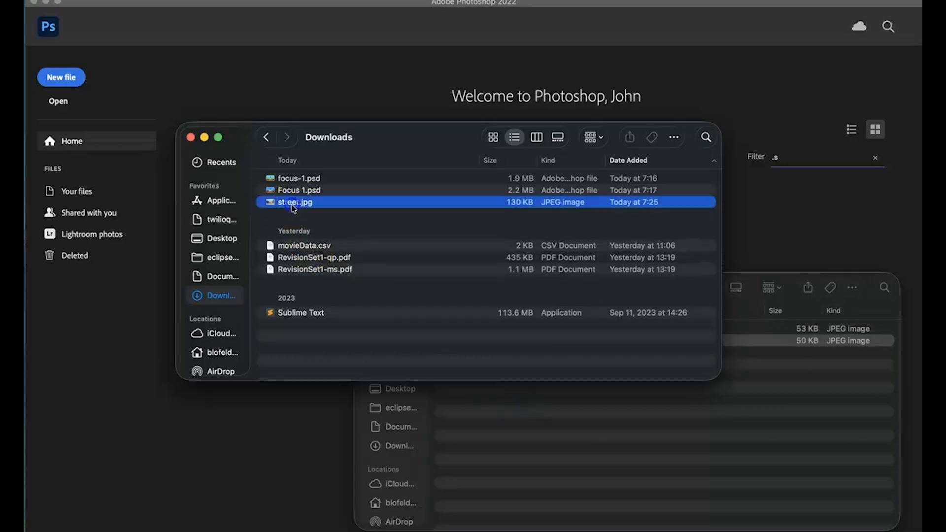
left_click_drag(296, 207, 578, 427)
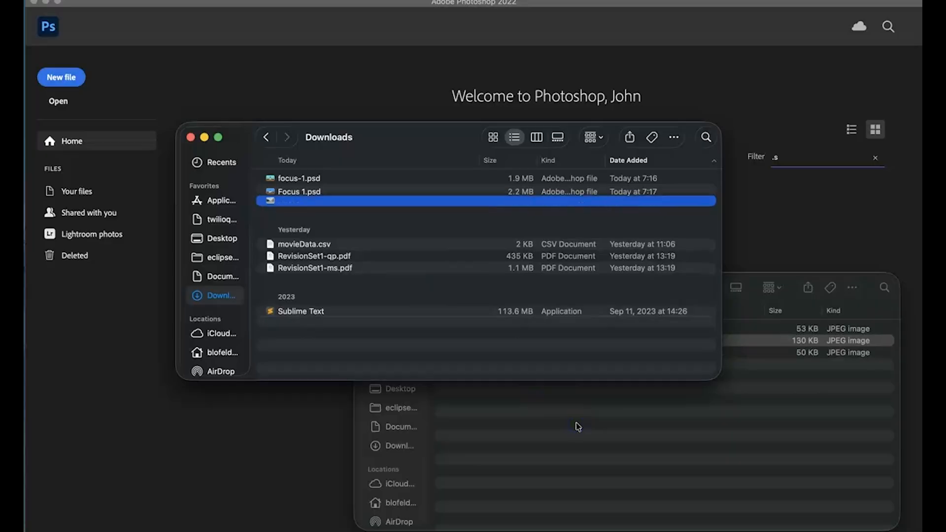
left_click(190, 137)
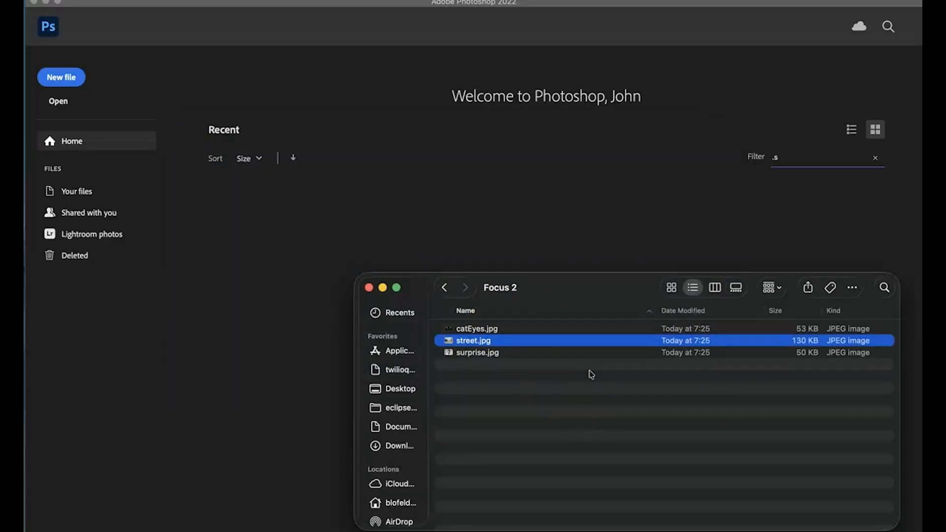
Switch to Photoshop and create a new document from the Landscape, 7 x 5 photo preset
left_click(397, 6)
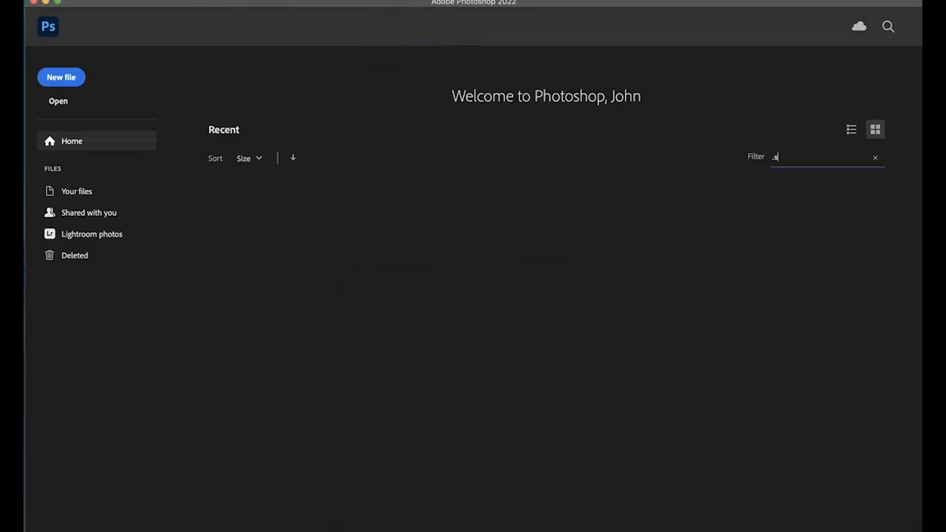
left_click(120, 0)
left_click(129, 4)
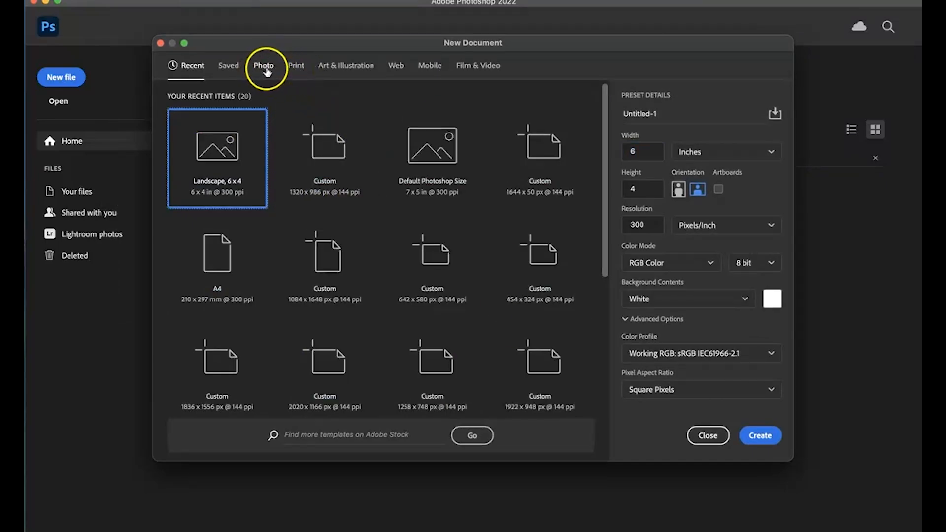
left_click(265, 69)
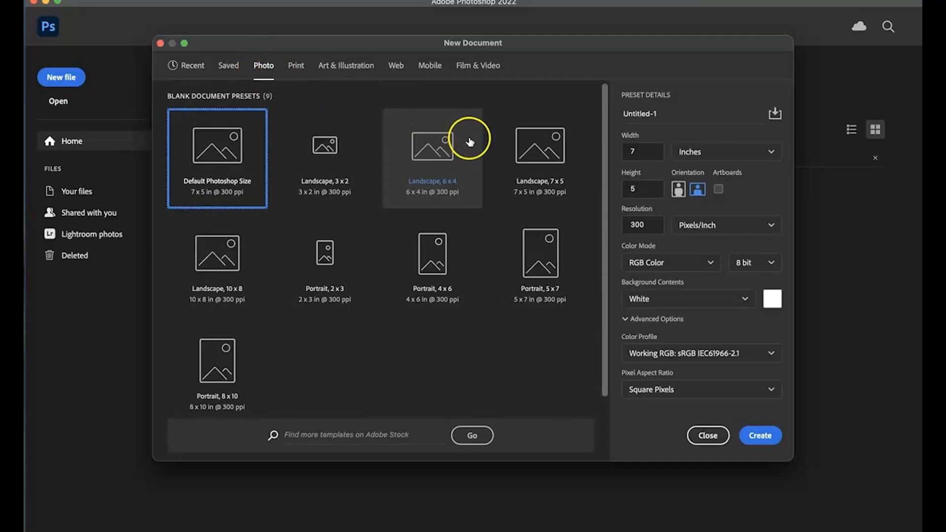
left_click(545, 162)
left_click(761, 435)
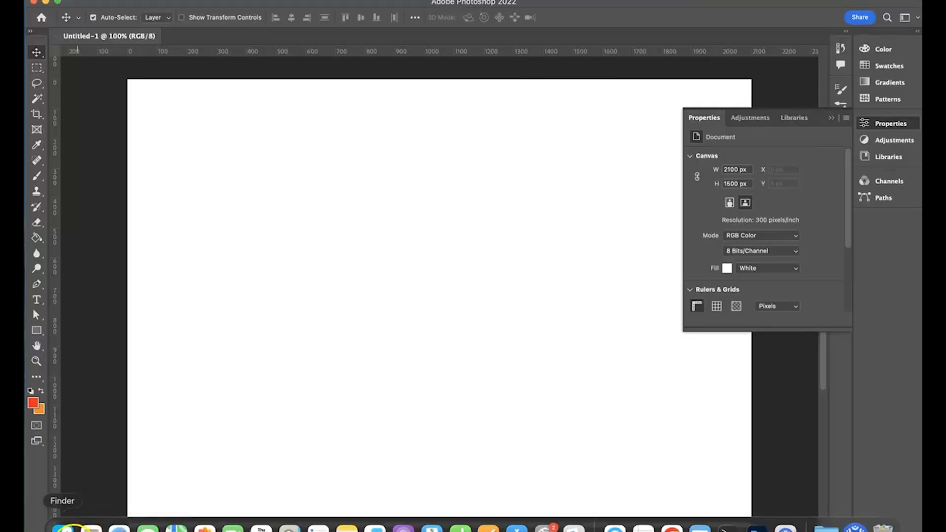
Start opening an existing file and browse to the Focus 2 folder in Documents > Computer Science > Photoshop
left_click(90, 521)
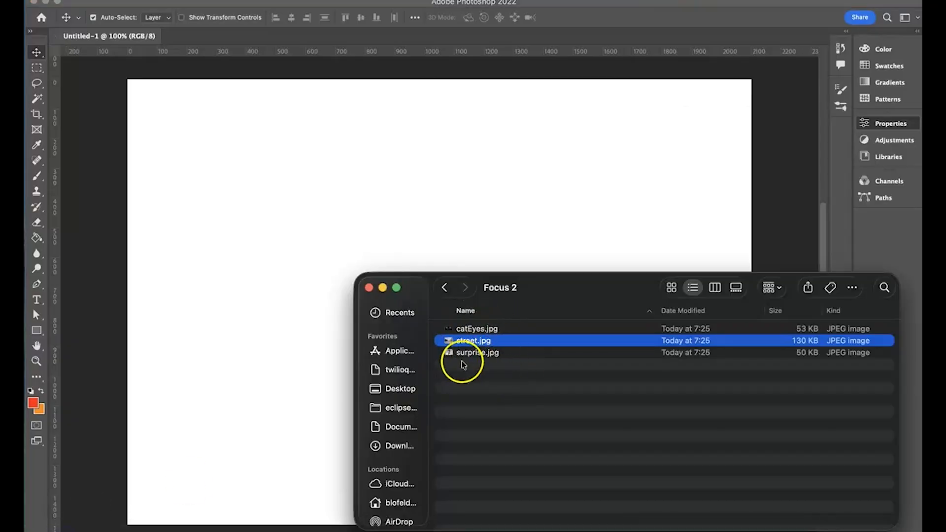
left_click(410, 226)
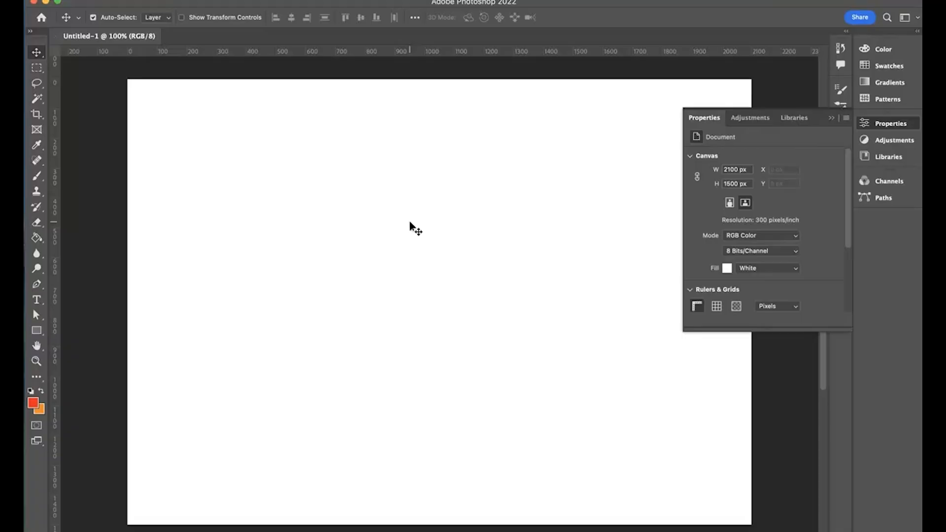
left_click(108, 1)
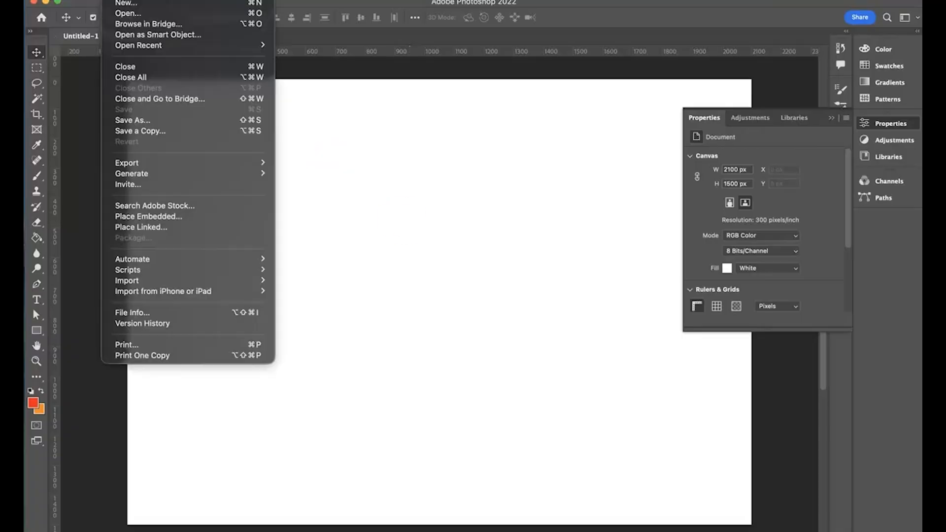
left_click(122, 12)
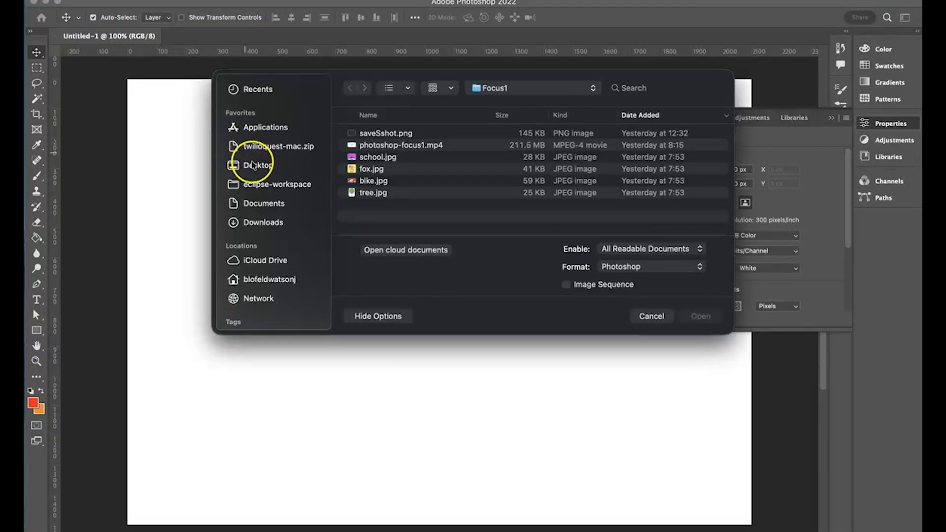
left_click(255, 209)
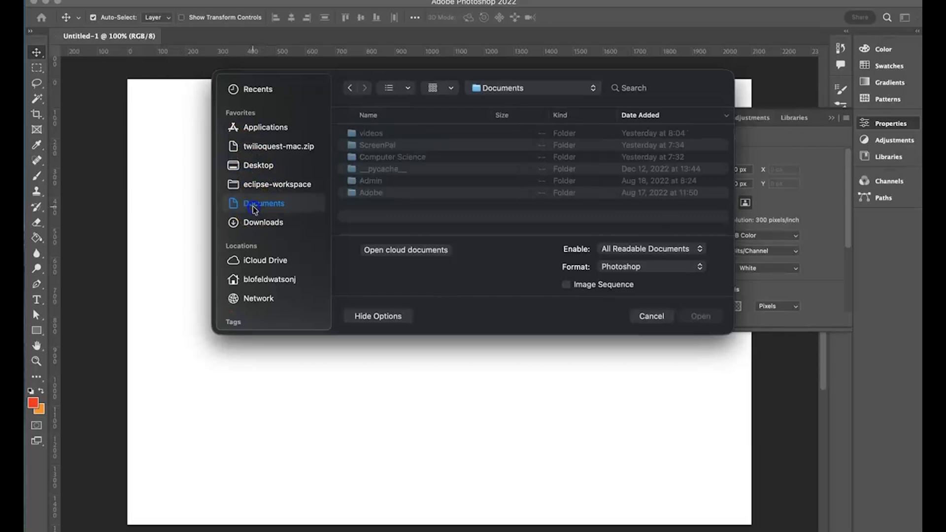
double_click(370, 158)
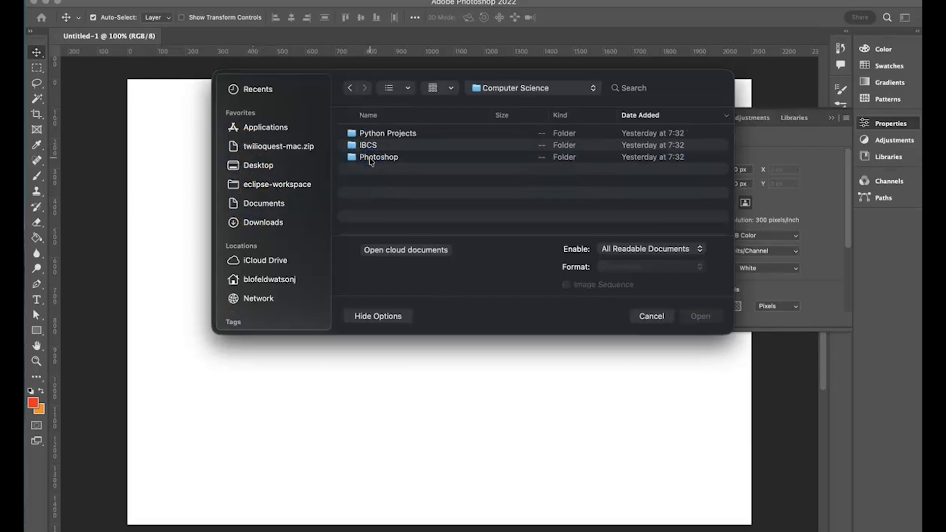
double_click(370, 158)
double_click(370, 134)
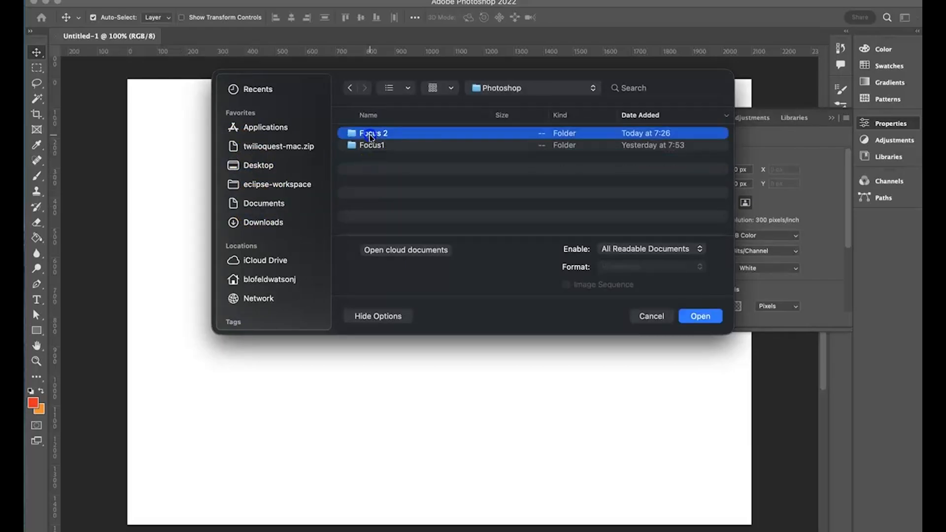
left_click(403, 187)
left_click_drag(400, 179, 375, 138)
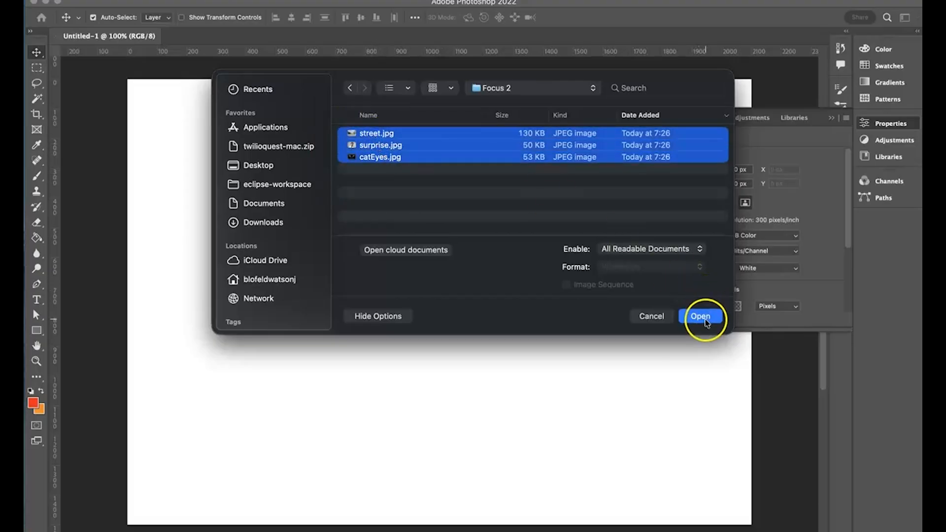
left_click(454, 224)
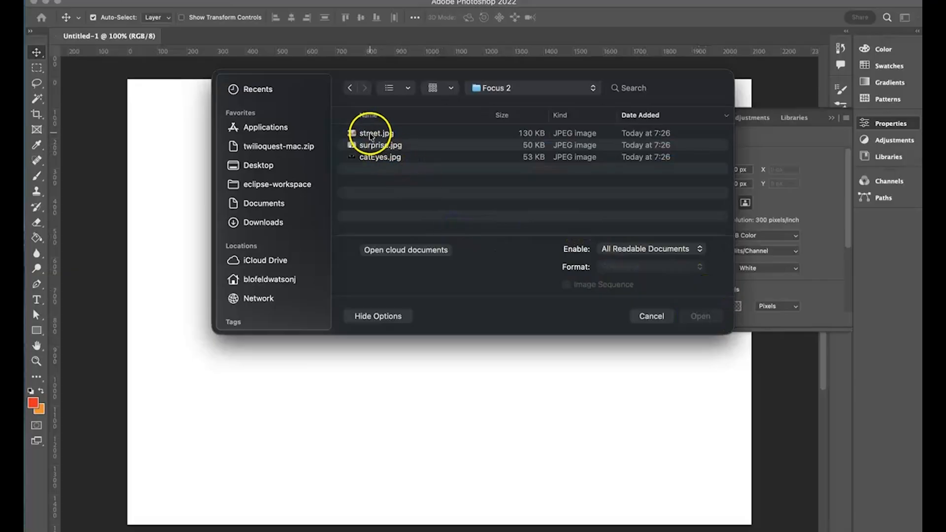
Open street.jpg, surprise.jpg and catEyes.jpg together from the Focus 2 folder
left_click(371, 136)
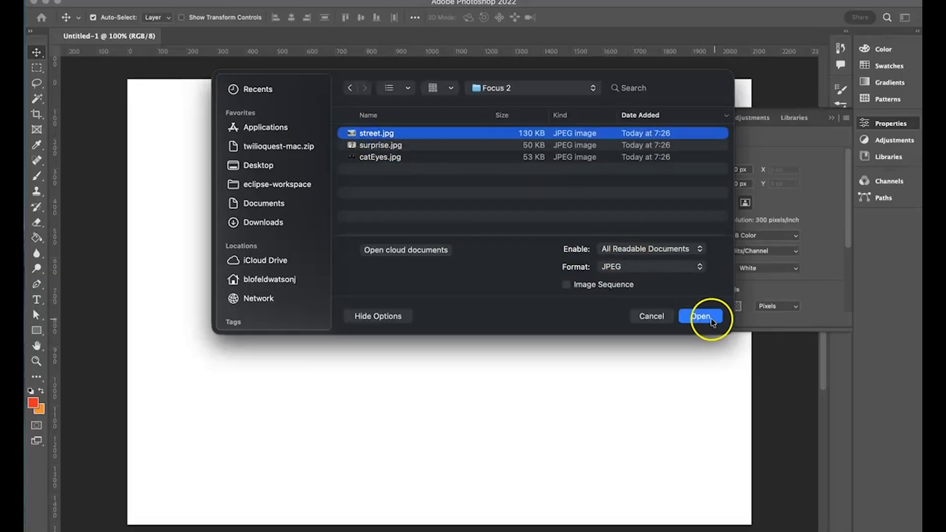
left_click(399, 145)
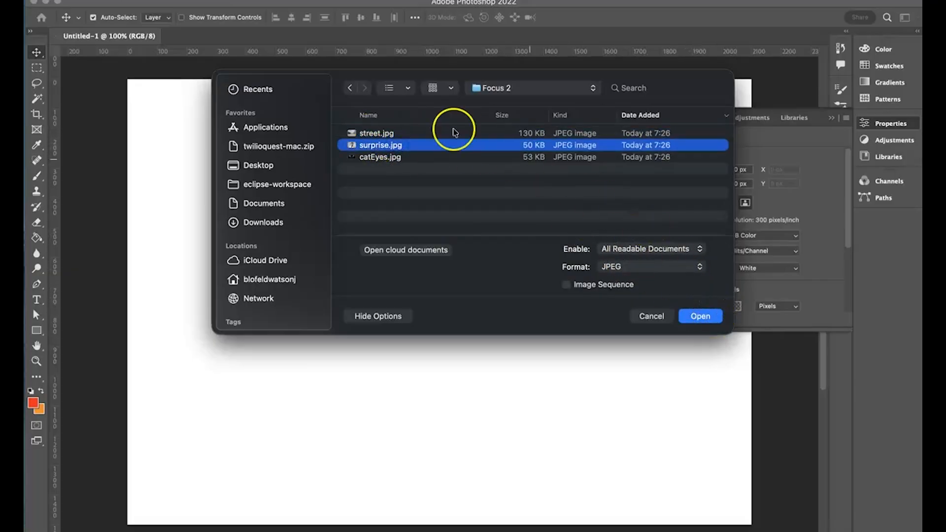
left_click(357, 157)
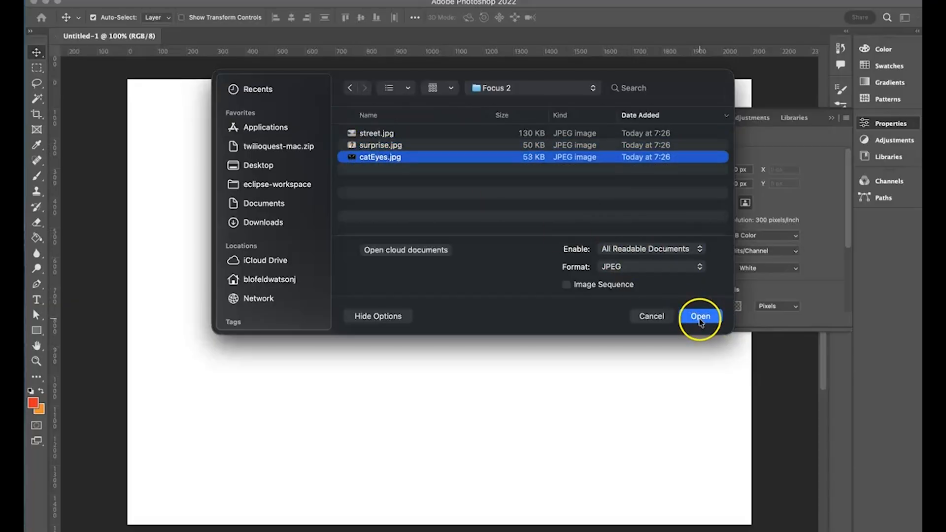
left_click(464, 201)
left_click_drag(464, 178, 387, 138)
left_click(700, 317)
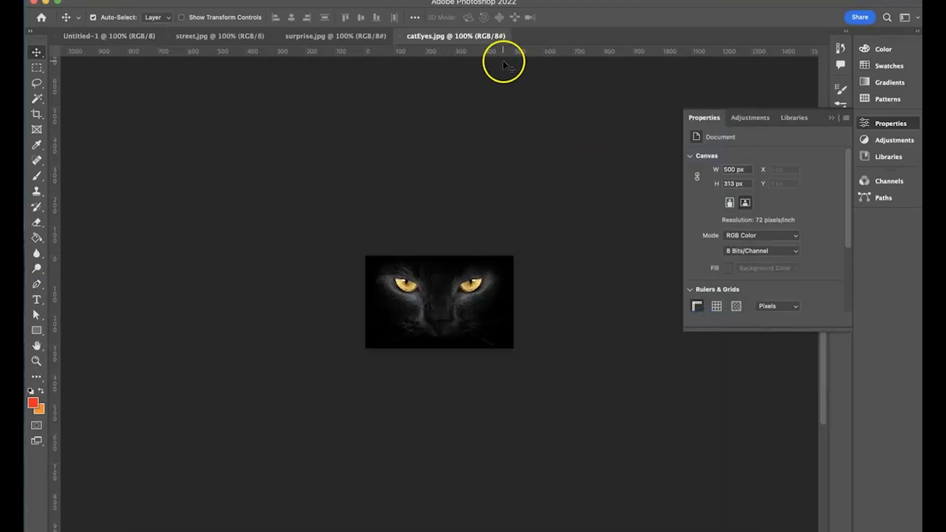
Check the opened images and copy the street.jpg picture into the blank Untitled-1 document
left_click(311, 36)
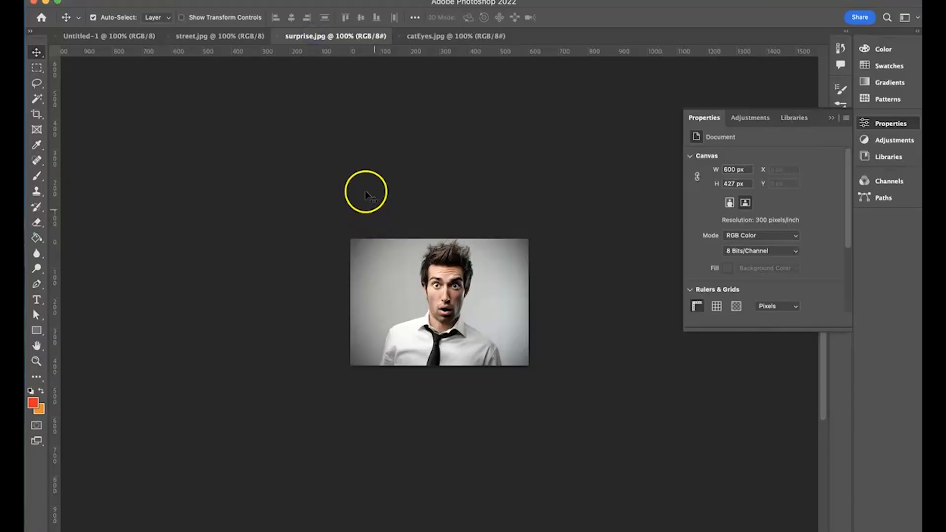
left_click(191, 37)
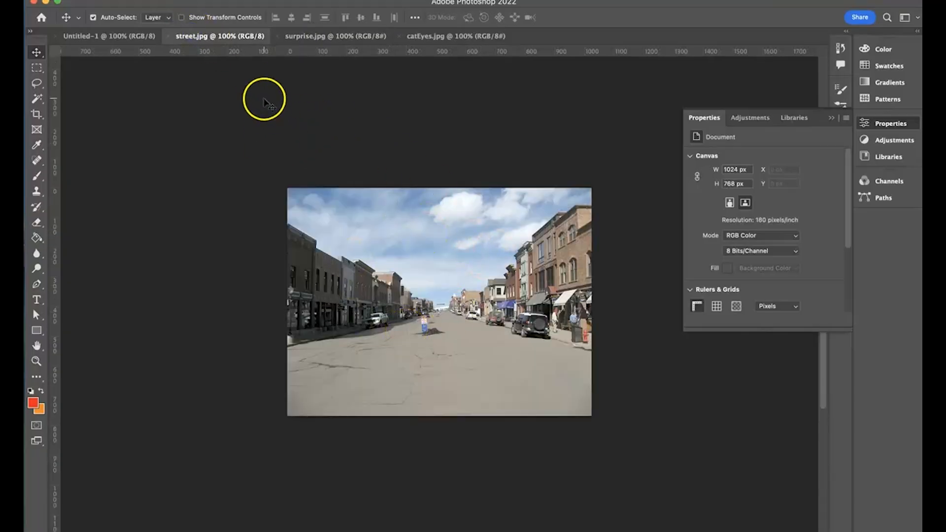
left_click(104, 37)
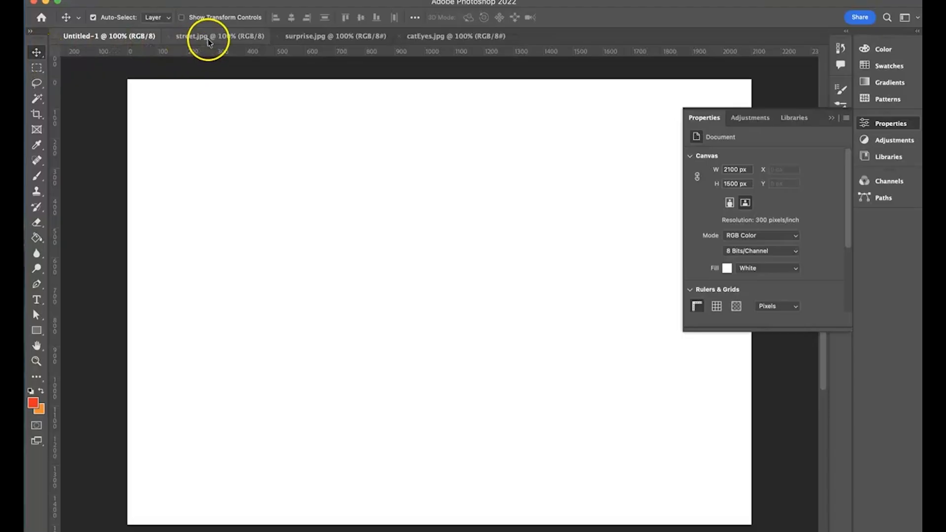
left_click(208, 39)
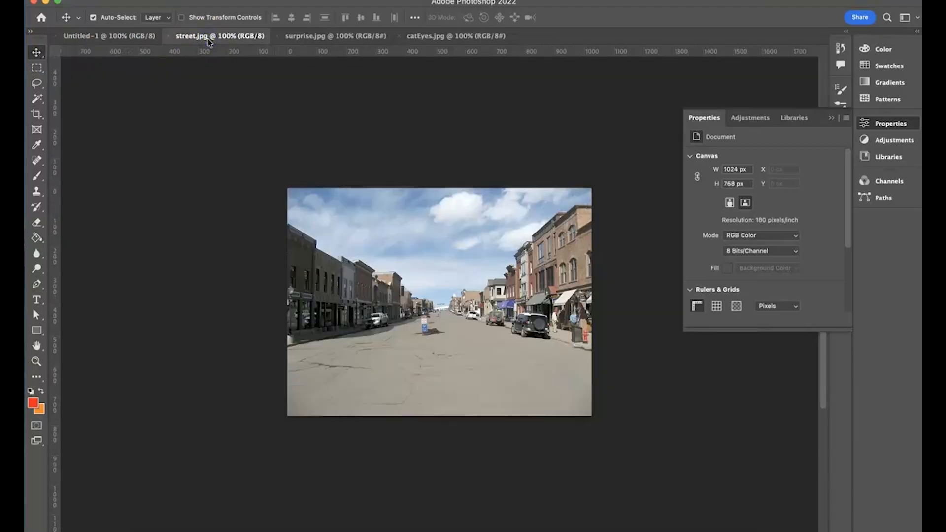
left_click_drag(409, 293, 98, 38)
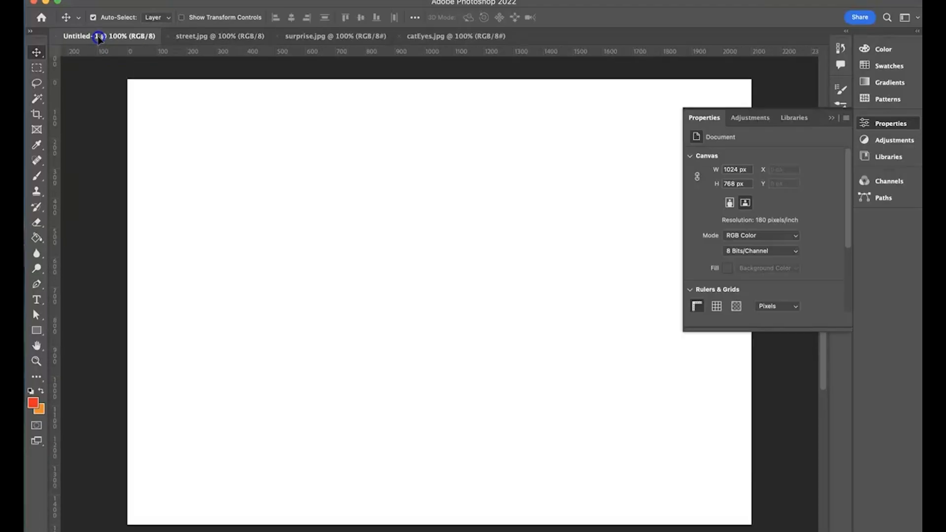
left_click_drag(286, 192, 401, 296)
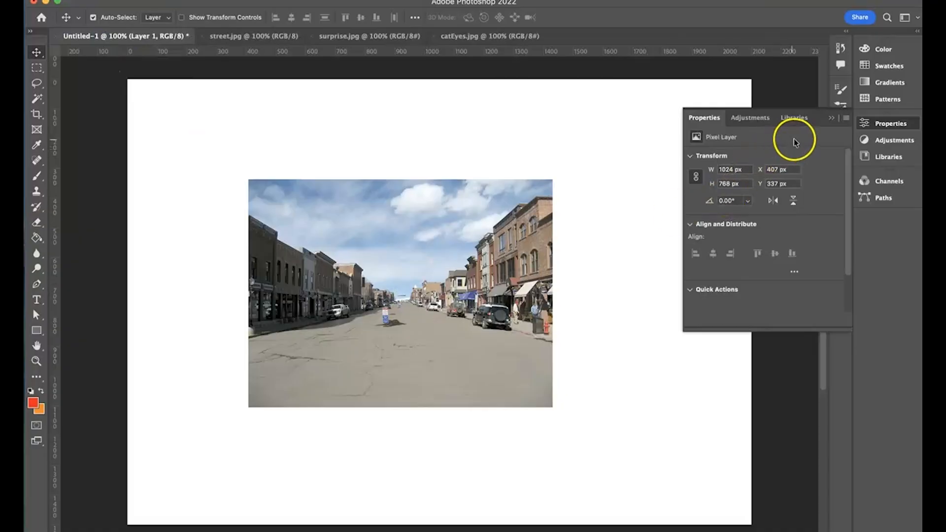
Collapse the open properties, display the layer list beside the picture, and rename the new image layer as "street"
left_click(832, 120)
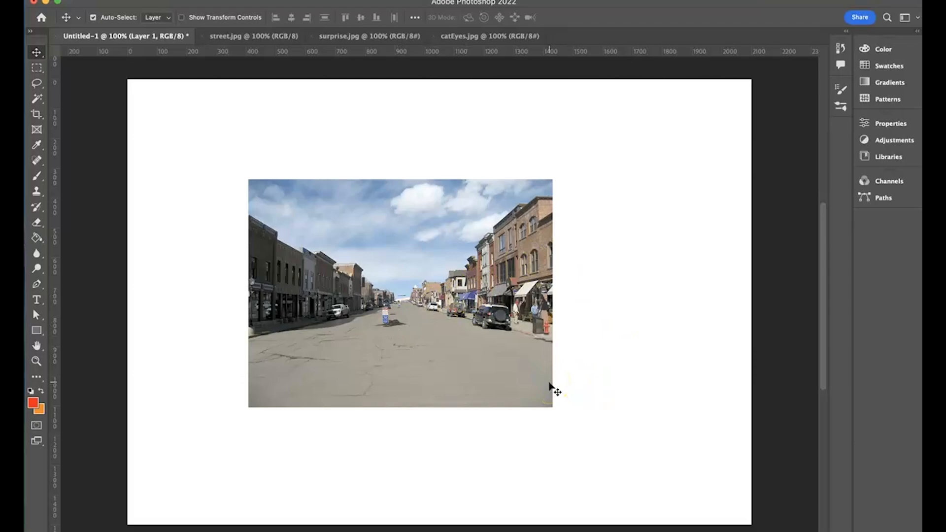
left_click(542, 1)
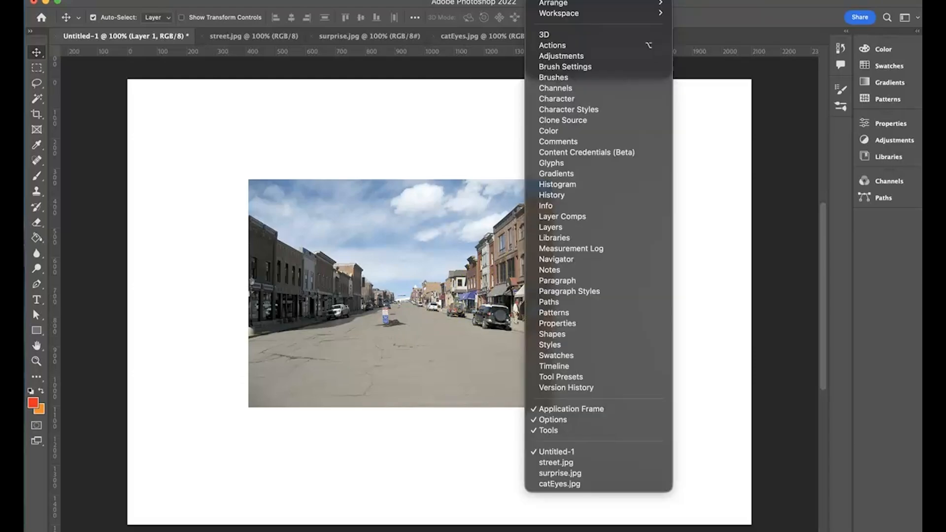
left_click(553, 230)
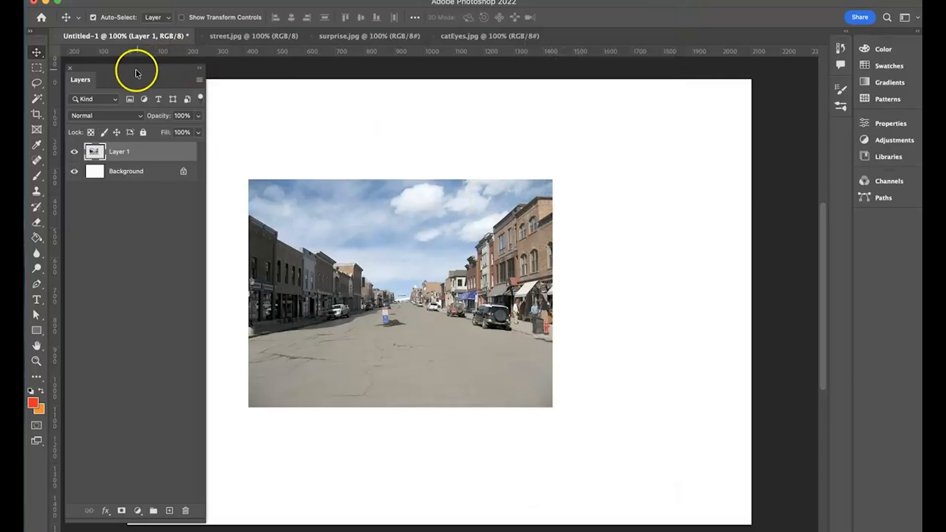
left_click_drag(130, 70, 551, 86)
left_click_drag(736, 89, 729, 87)
double_click(714, 171)
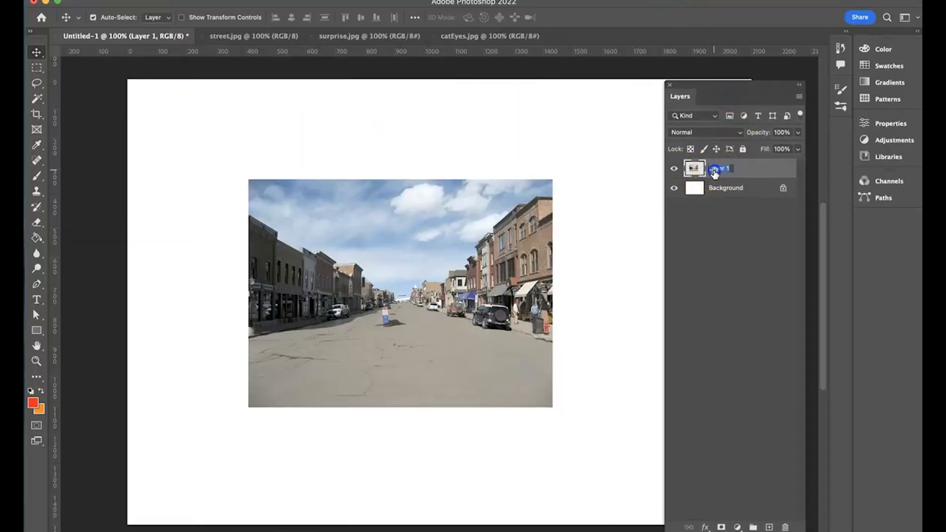
key("Return")
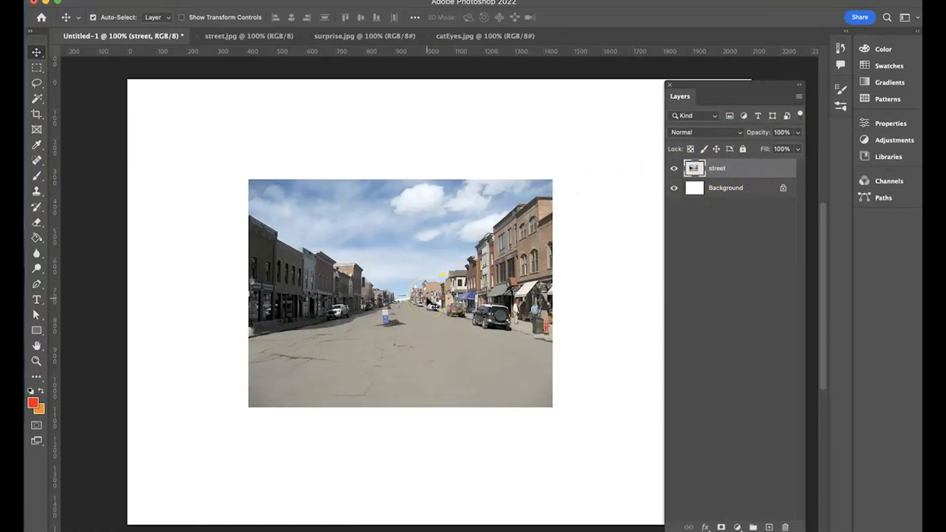
Free-transform the street layer to about 205% so the picture covers the whole canvas
key("super")
key("super+t")
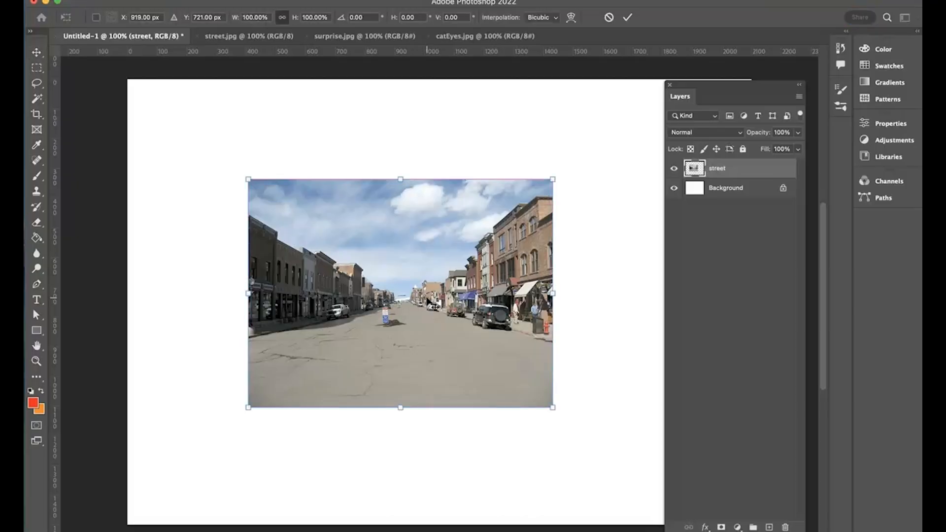
left_click_drag(250, 179, 164, 92)
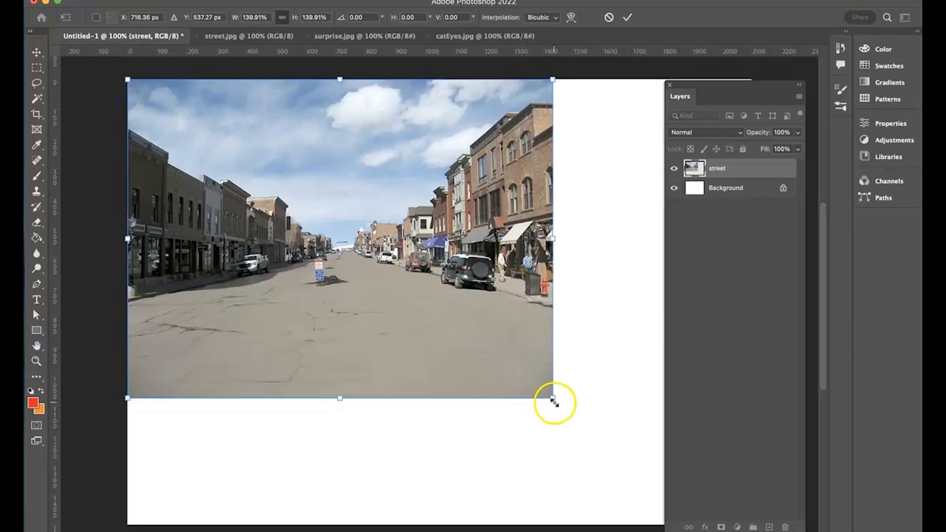
left_click_drag(554, 401, 725, 525)
scroll(532, 477, "right", 5)
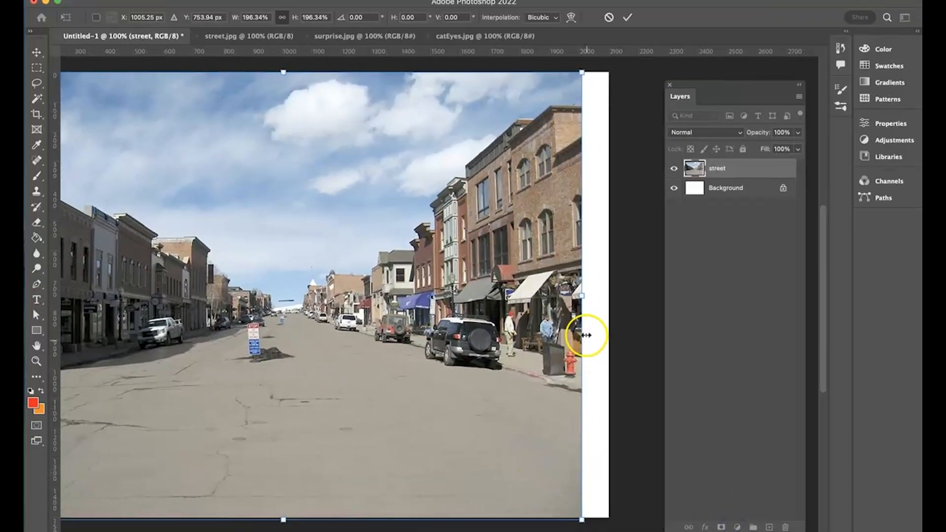
left_click_drag(581, 293, 606, 295)
scroll(542, 316, "left", 2)
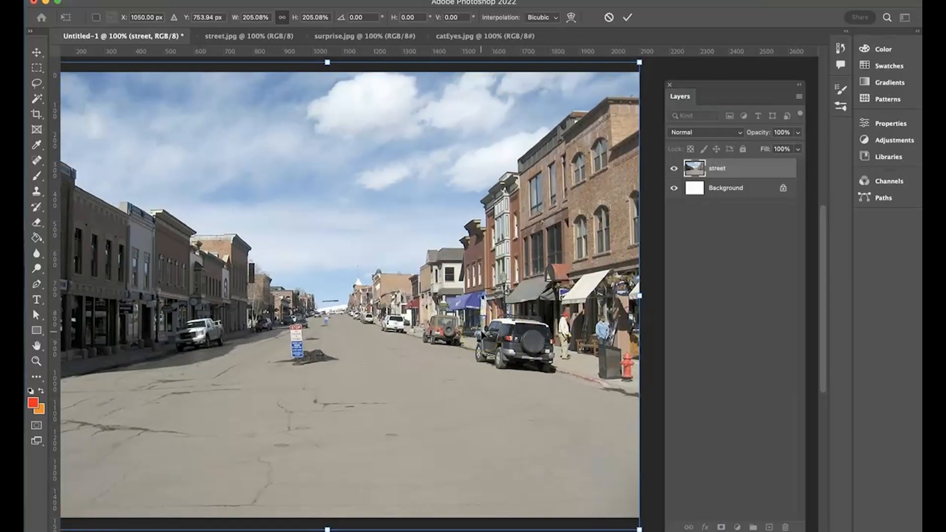
key("super+minus")
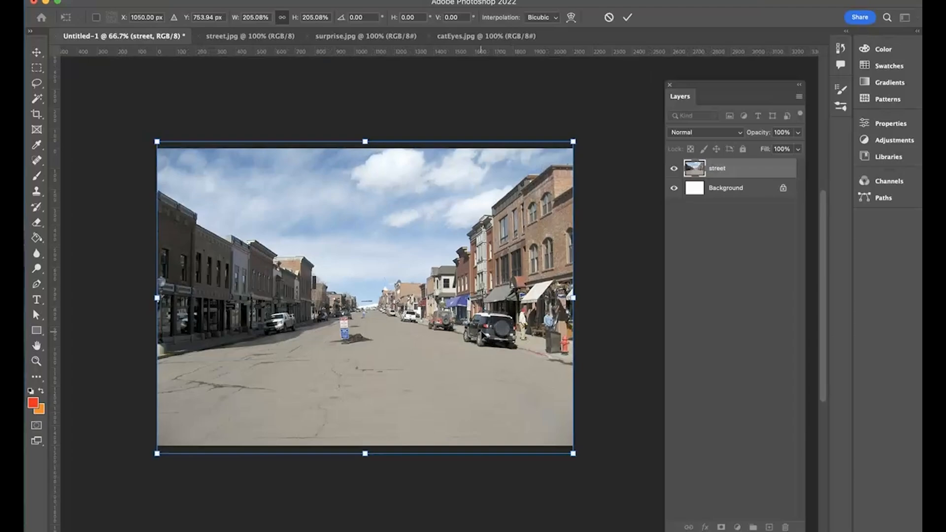
key("Return")
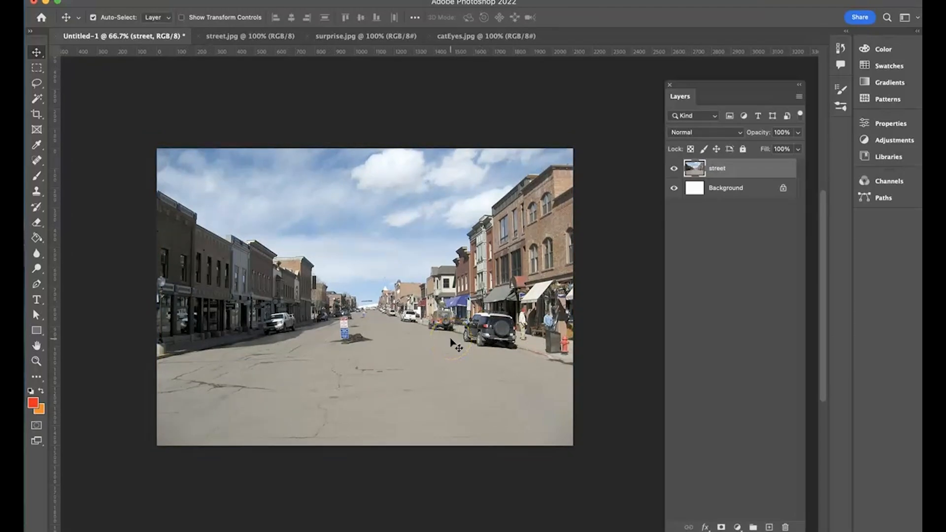
Copy the surprise.jpg picture into Untitled-1, name its layer "man", and place it over the road right of centre
left_click(339, 38)
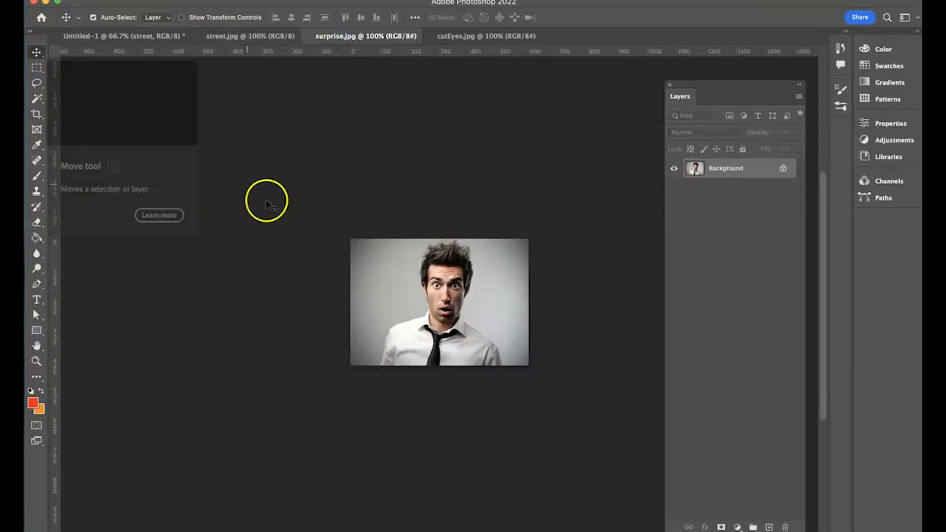
left_click_drag(407, 316, 127, 35)
left_click_drag(397, 305, 398, 306)
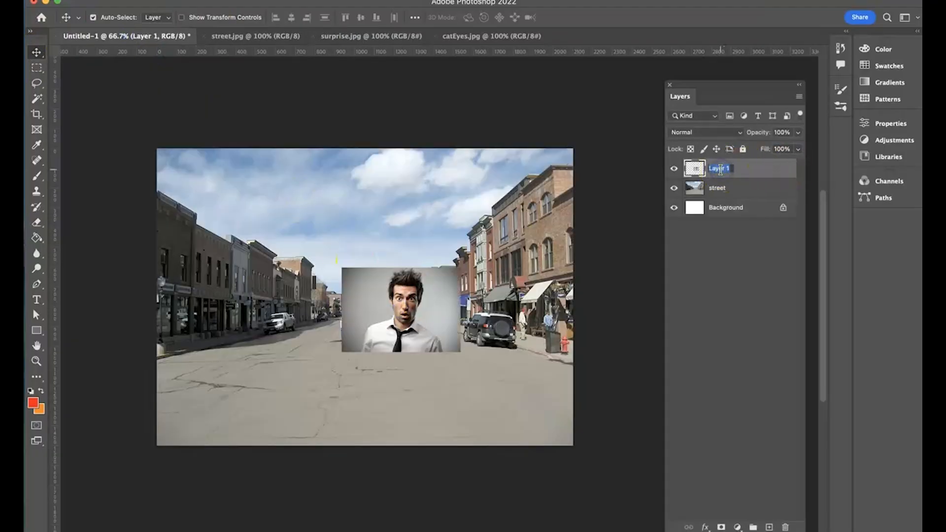
key("Return")
left_click_drag(410, 323, 453, 362)
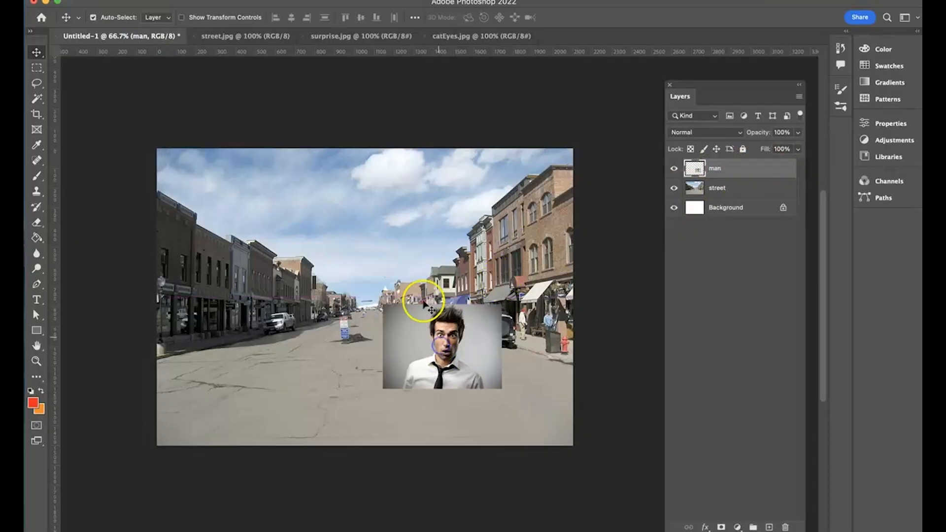
Copy the catEyes.jpg picture into Untitled-1 above the man and name its layer "cat"
left_click(456, 36)
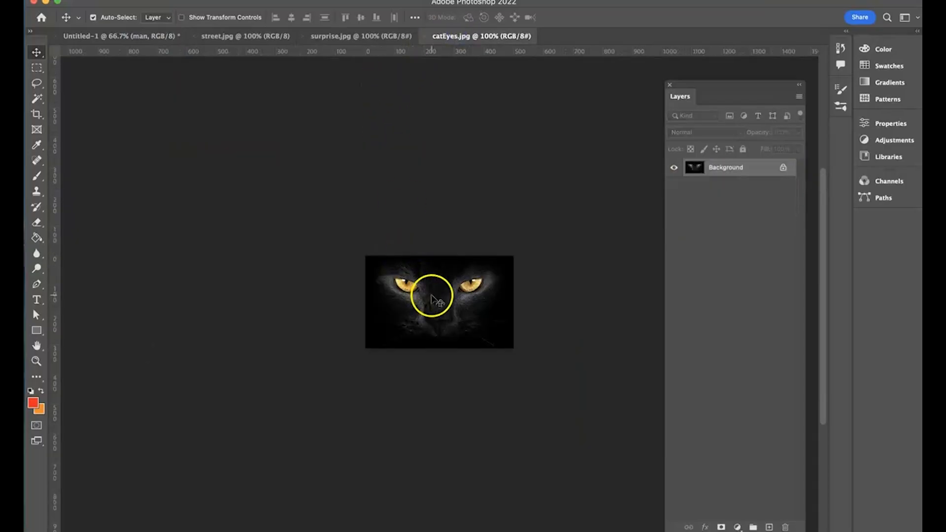
left_click_drag(432, 298, 352, 265)
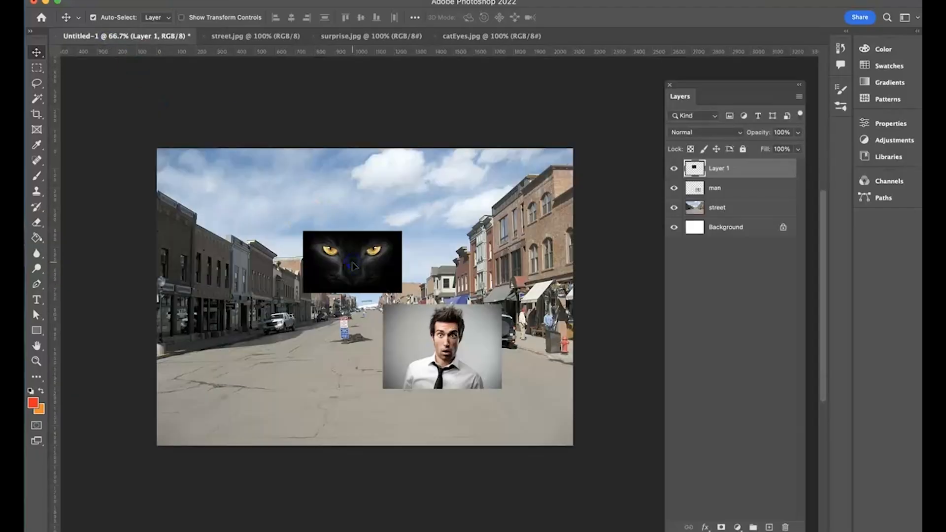
left_click(722, 174)
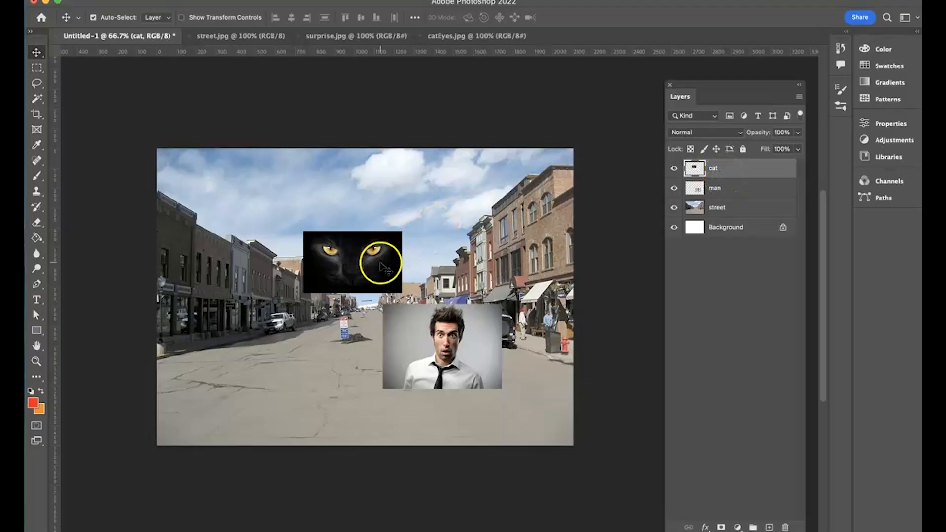
Hide the man and cat layers and make the street layer active
left_click(674, 189)
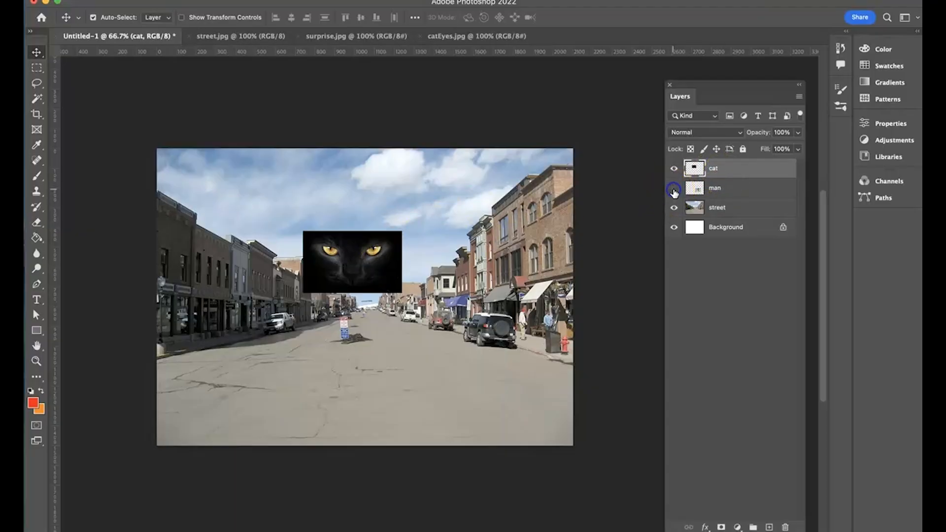
left_click(674, 170)
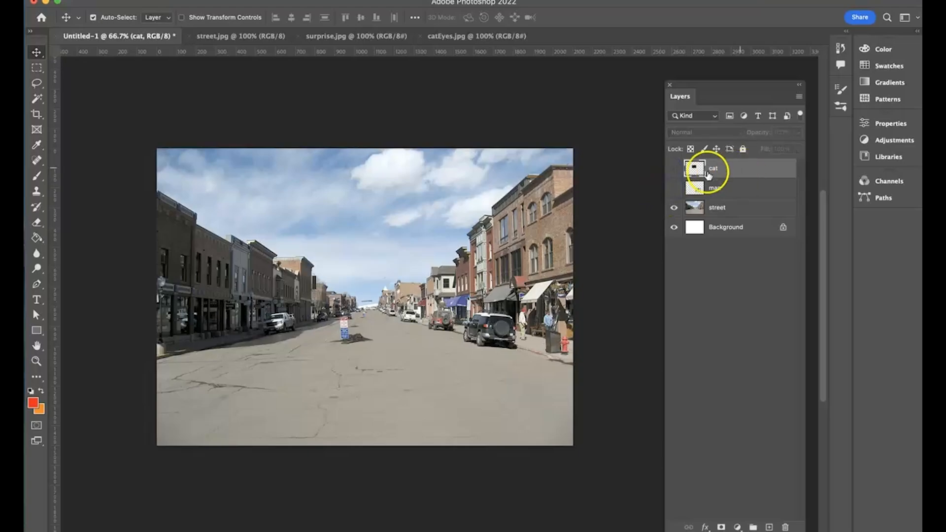
left_click(718, 209)
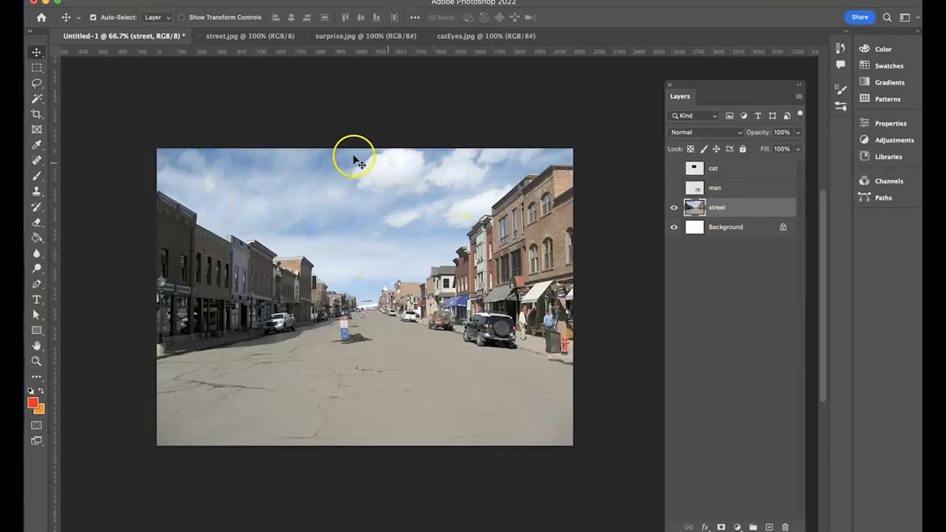
Delete most of the sky from the street layer using four overlapping Rectangular Marquee selections, and clear the selection
left_click(40, 74)
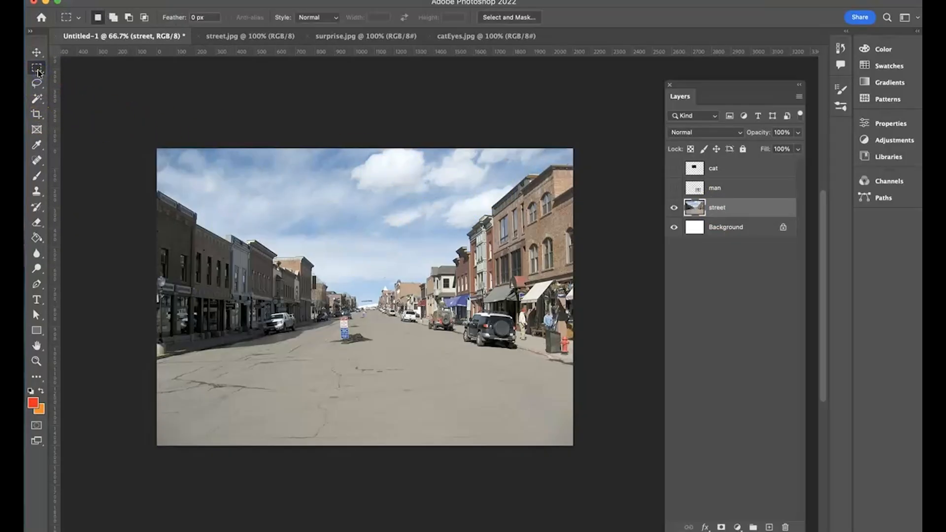
left_click_drag(256, 164, 406, 235)
key("Delete")
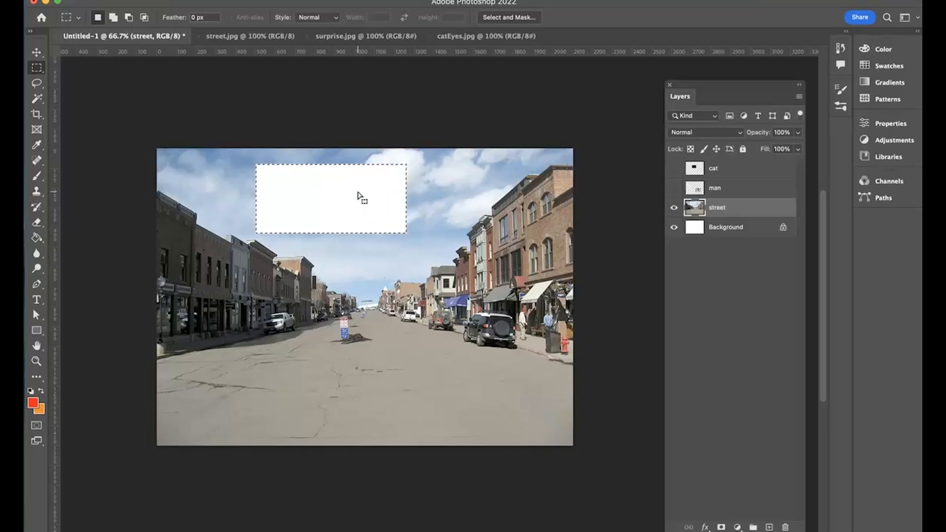
left_click_drag(226, 149, 473, 195)
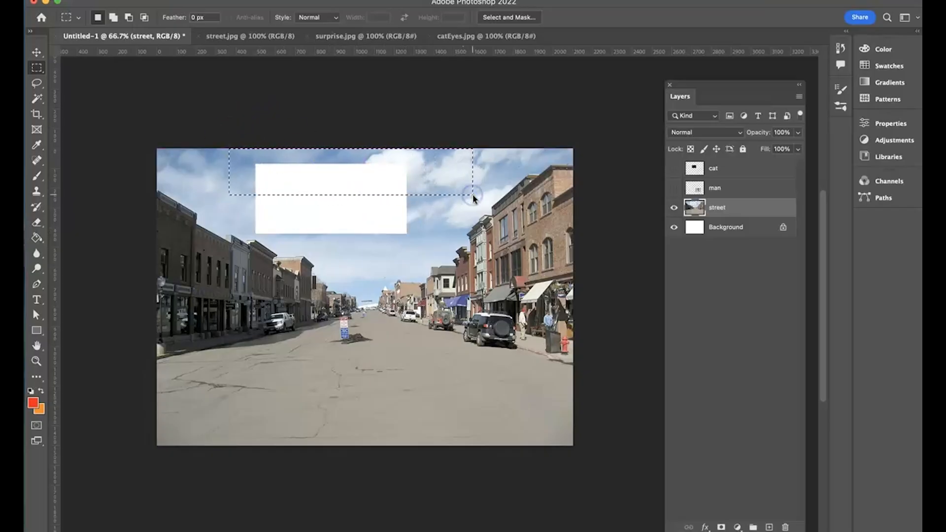
key("Delete")
left_click(438, 188)
left_click_drag(157, 149, 259, 189)
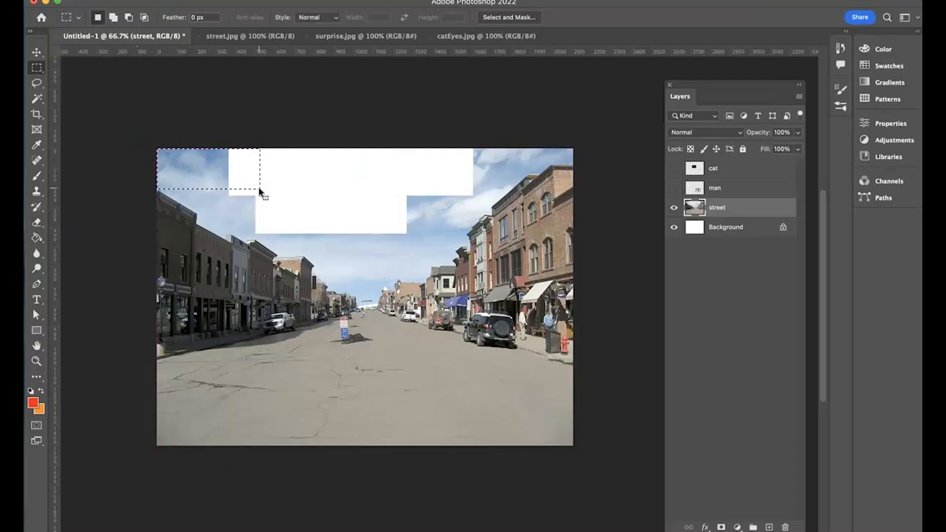
key("Delete")
left_click_drag(314, 203, 405, 266)
key("Delete")
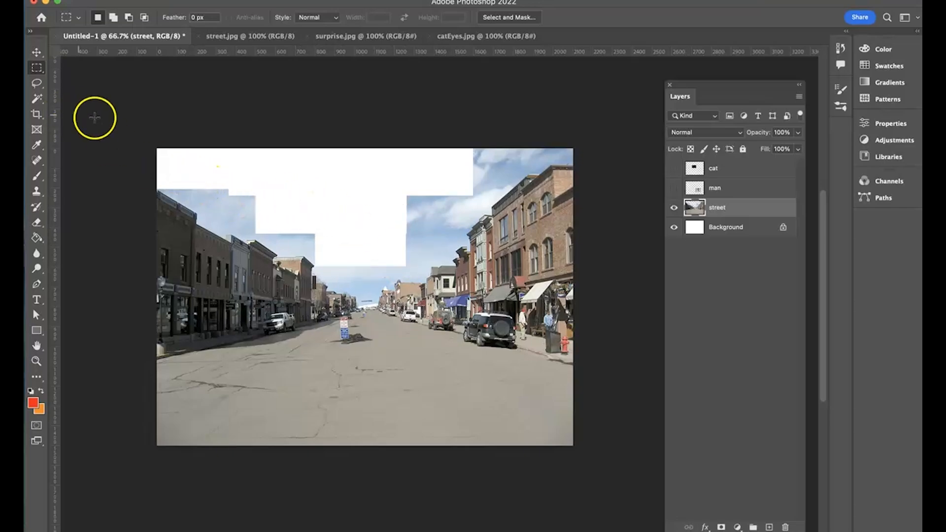
Delete the sky above the three nearest left-hand buildings on the street layer using a Polygonal Lasso selection along their rooflines, and clear the selection
key("super+plus")
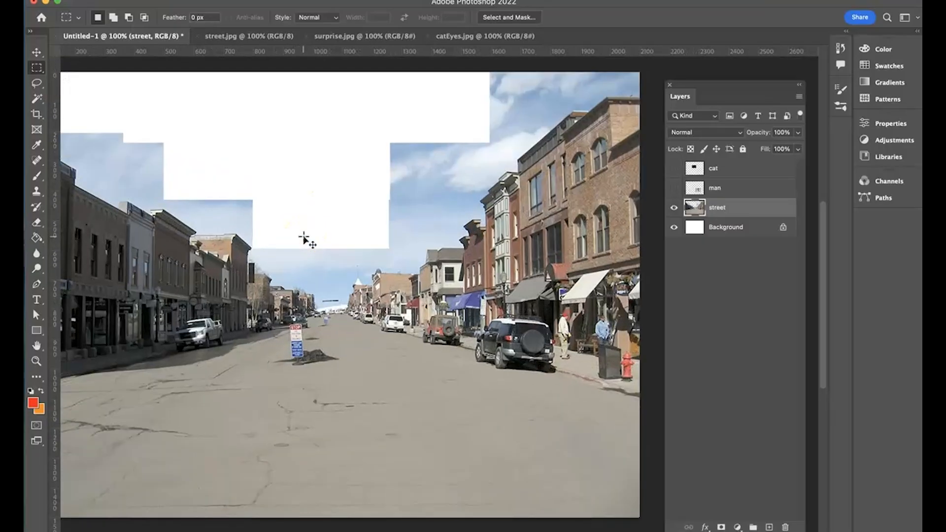
key("super+plus")
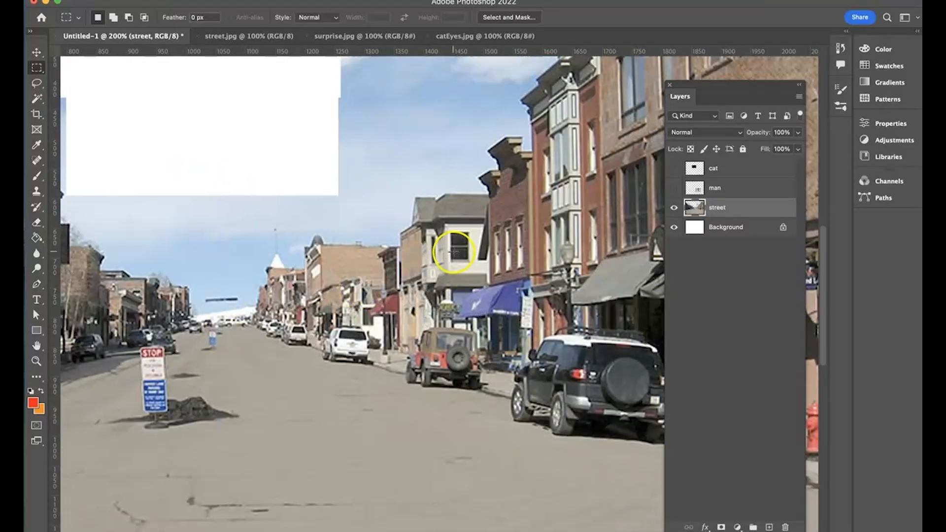
scroll(311, 255, "left", 3)
scroll(311, 255, "up", 1)
scroll(311, 255, "left", 10)
scroll(312, 254, "up", 3)
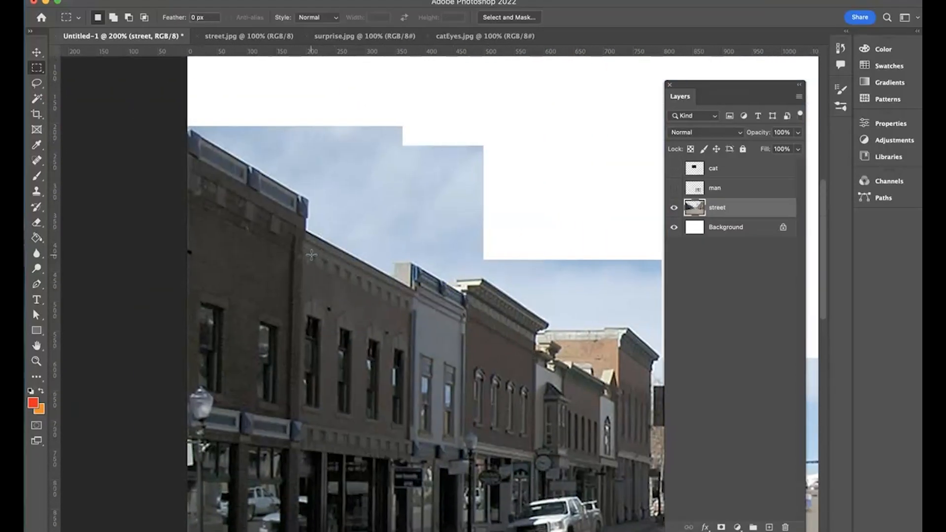
left_click(38, 84)
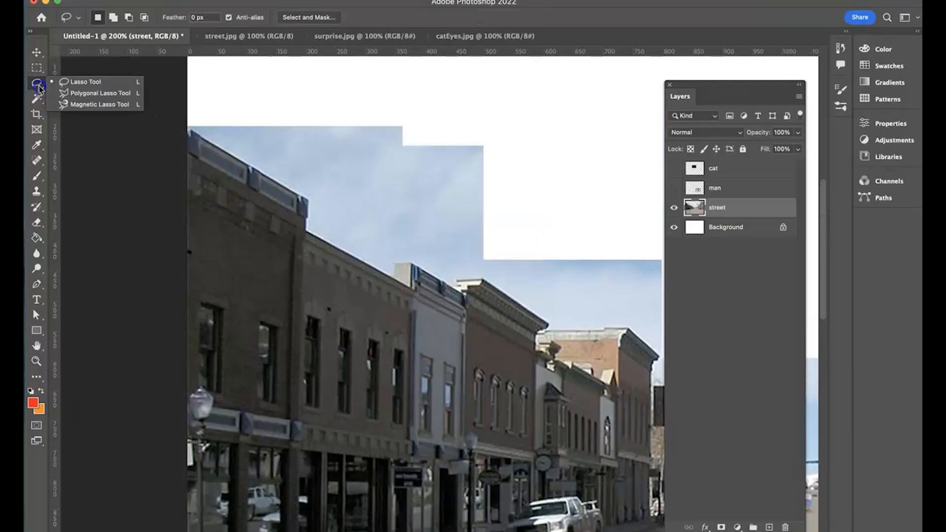
left_click(102, 94)
left_click(192, 130)
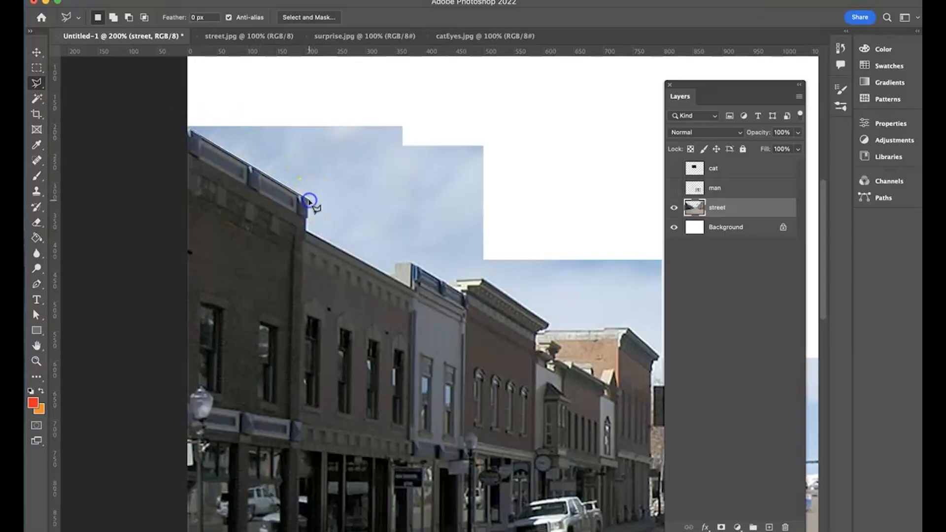
left_click(307, 230)
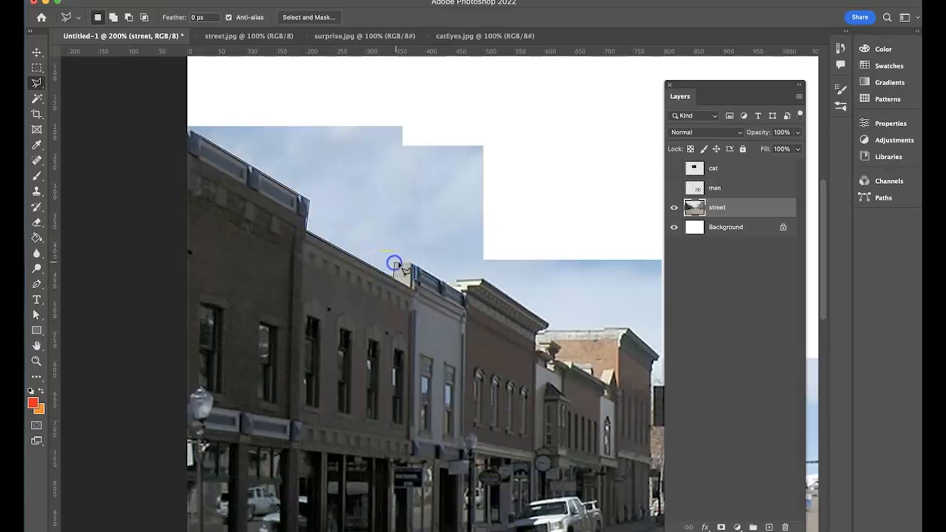
left_click(451, 283)
left_click(509, 229)
left_click(476, 93)
left_click(210, 98)
left_click(193, 128)
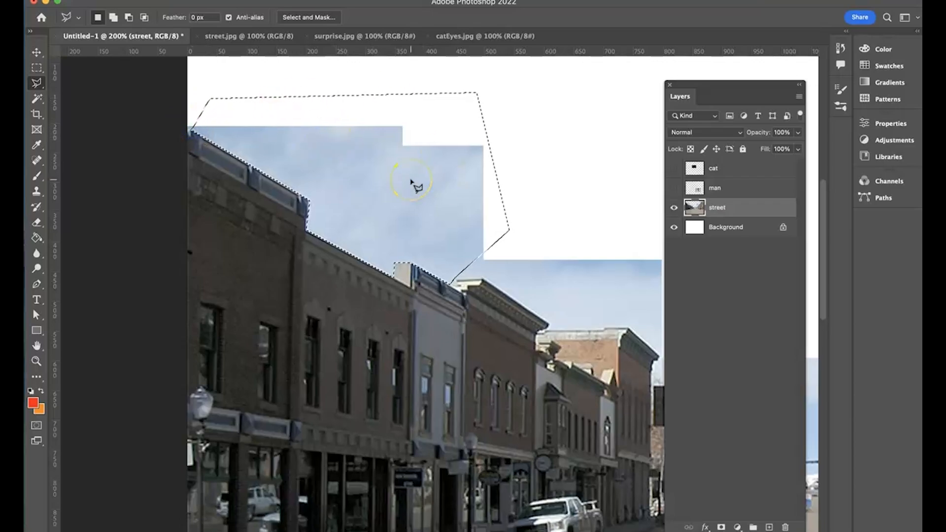
key("Delete")
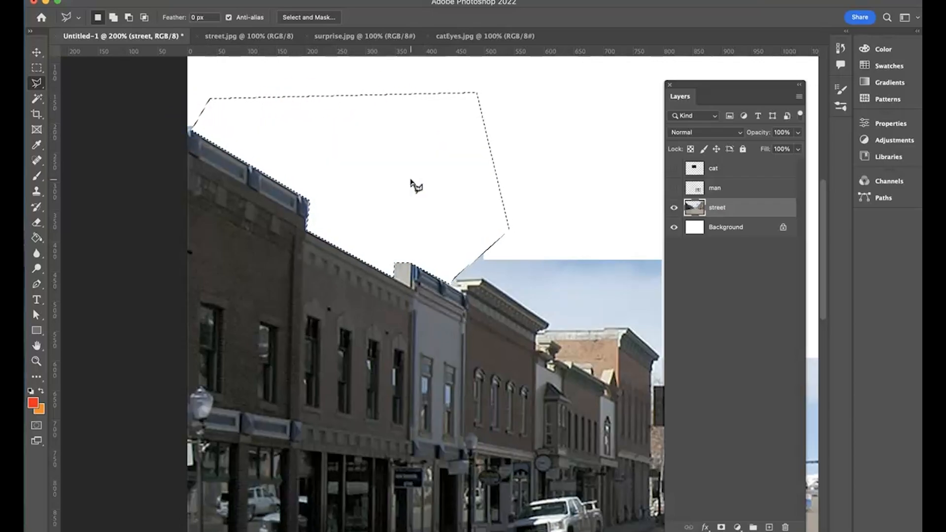
left_click(440, 254)
Delete the sky above the next two left-hand brick buildings with a Polygonal Lasso selection following their rooflines, and clear the selection
scroll(448, 264, "right", 5)
scroll(447, 264, "down", 2)
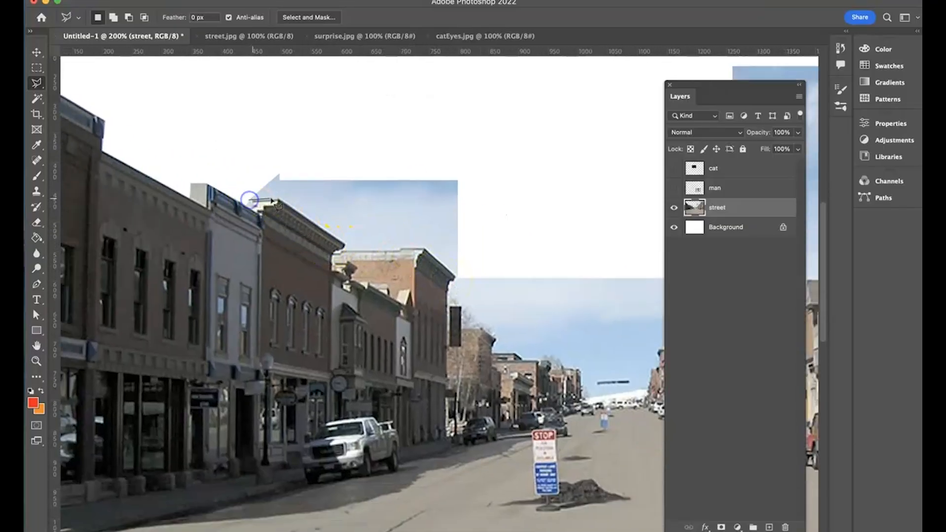
left_click(345, 250)
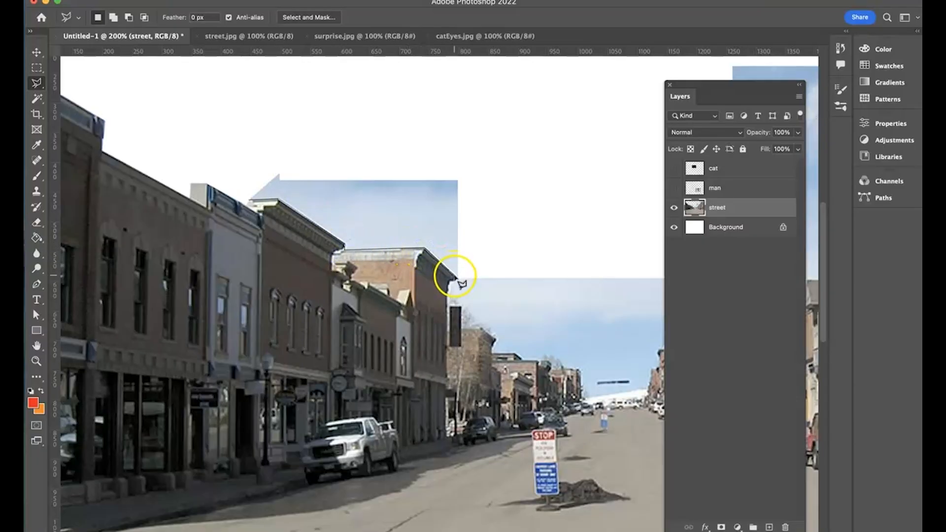
left_click(474, 262)
left_click(474, 162)
left_click(269, 142)
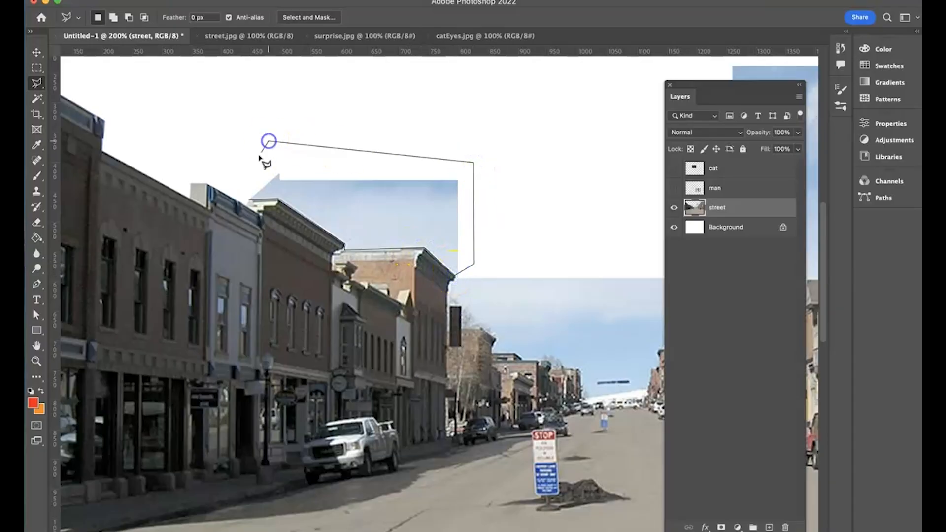
left_click(250, 197)
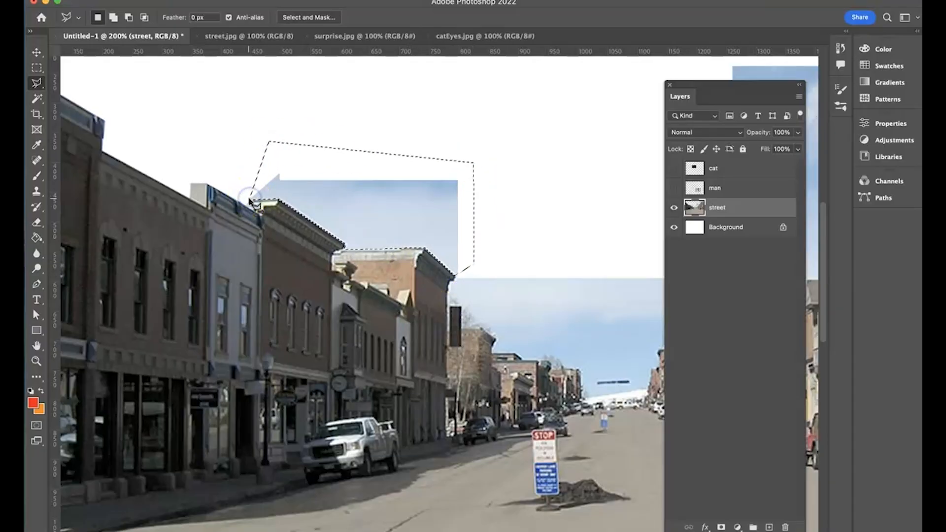
left_click(261, 211)
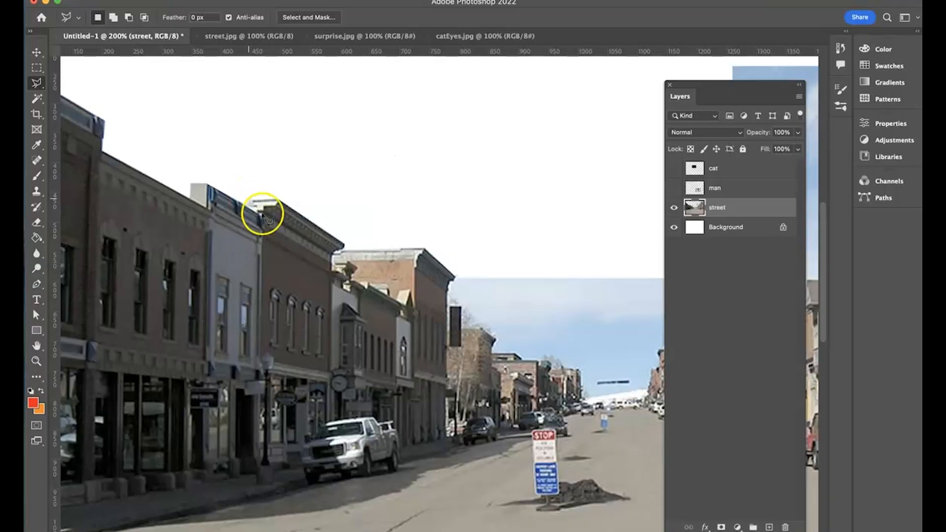
Delete the sky over the far end of the street and the larger leftover sky patch with the Magic Wand tool
scroll(330, 258, "right", 5)
scroll(330, 259, "down", 2)
scroll(329, 258, "right", 5)
scroll(329, 259, "down", 2)
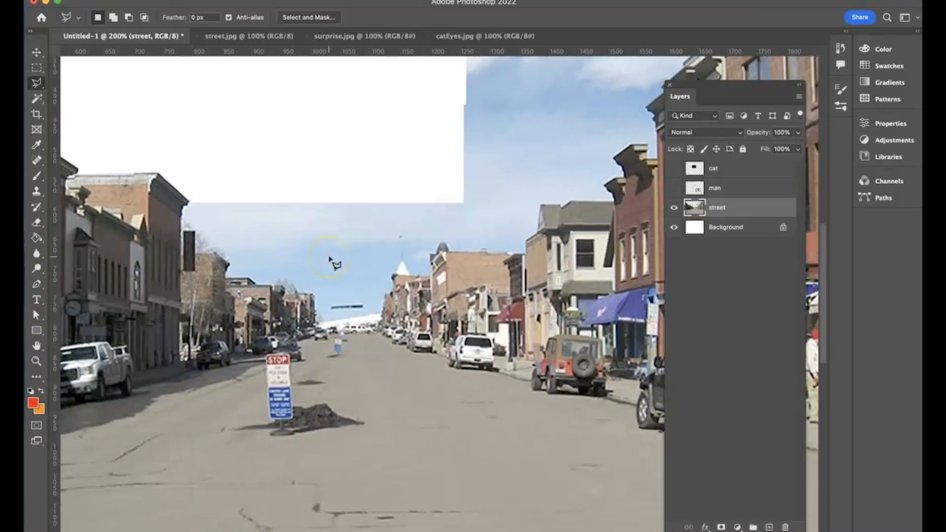
left_click(36, 99)
left_click(36, 99)
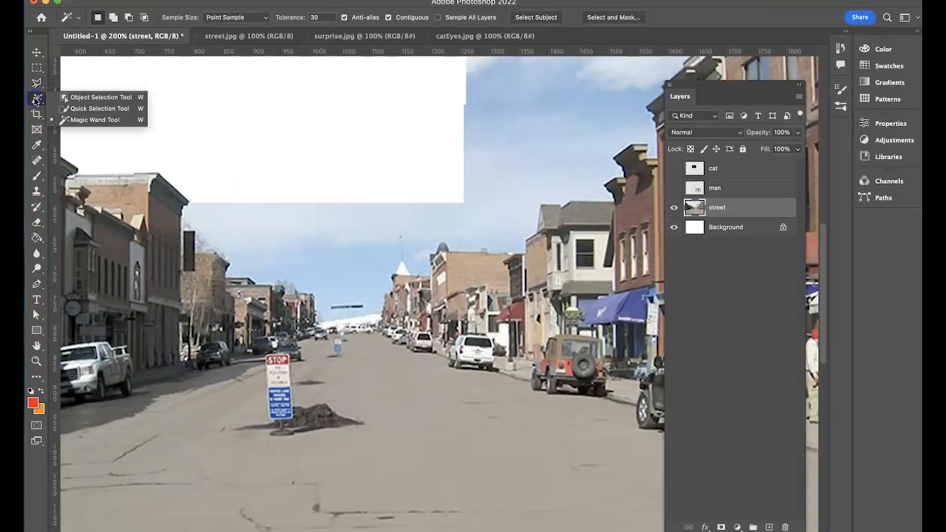
left_click(110, 126)
left_click(328, 244)
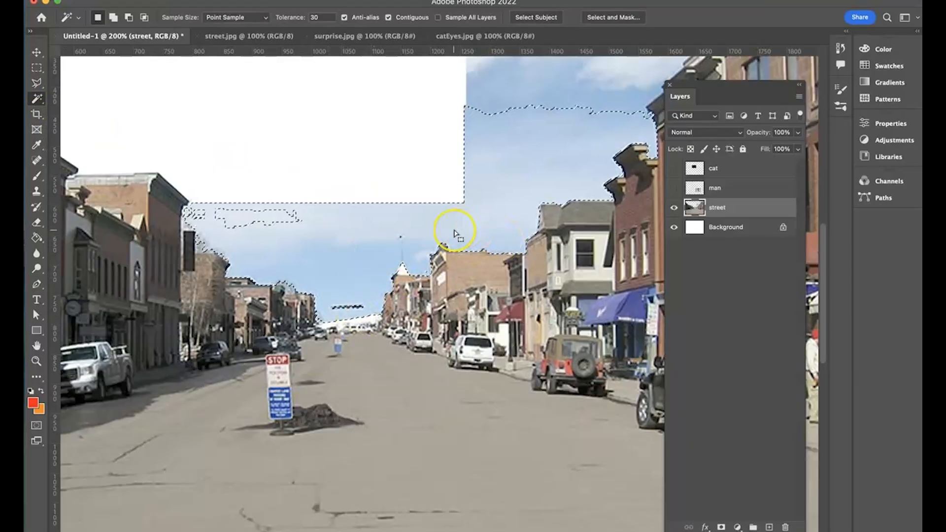
key("Delete")
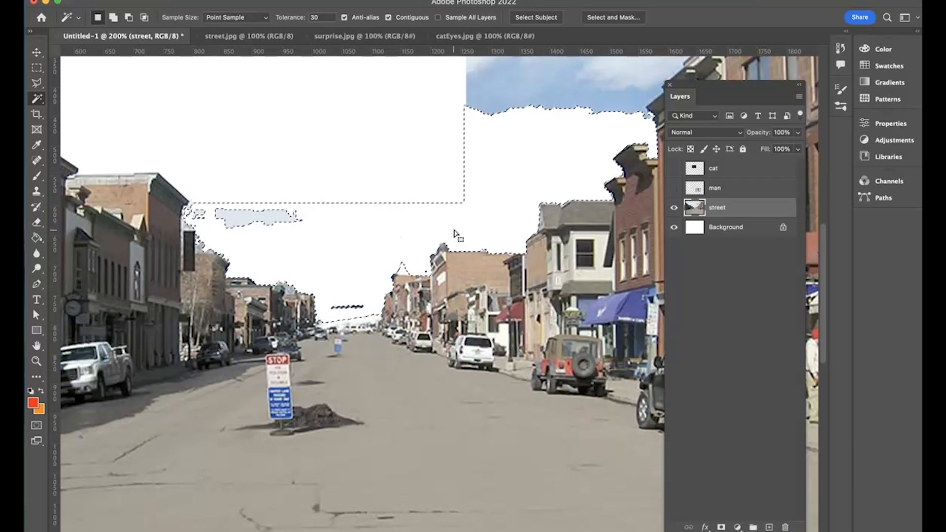
left_click(261, 219)
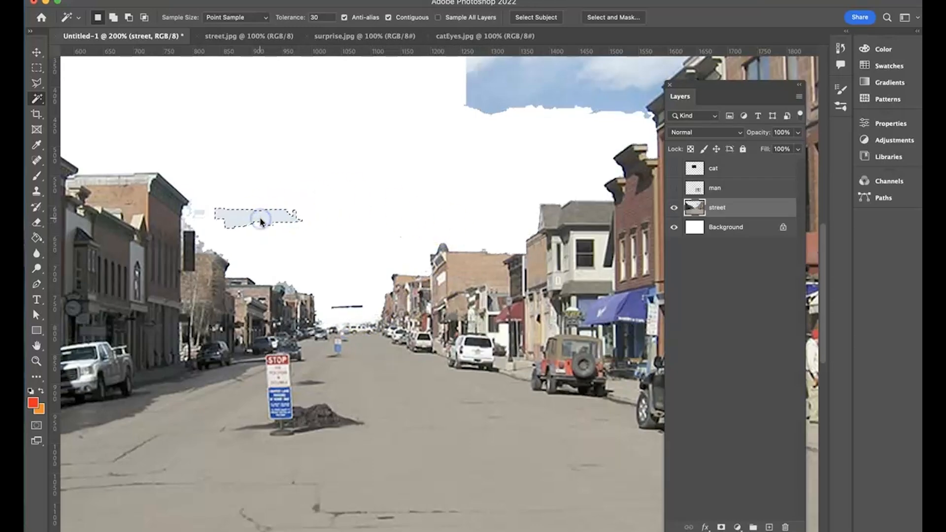
key("Delete")
left_click(202, 213)
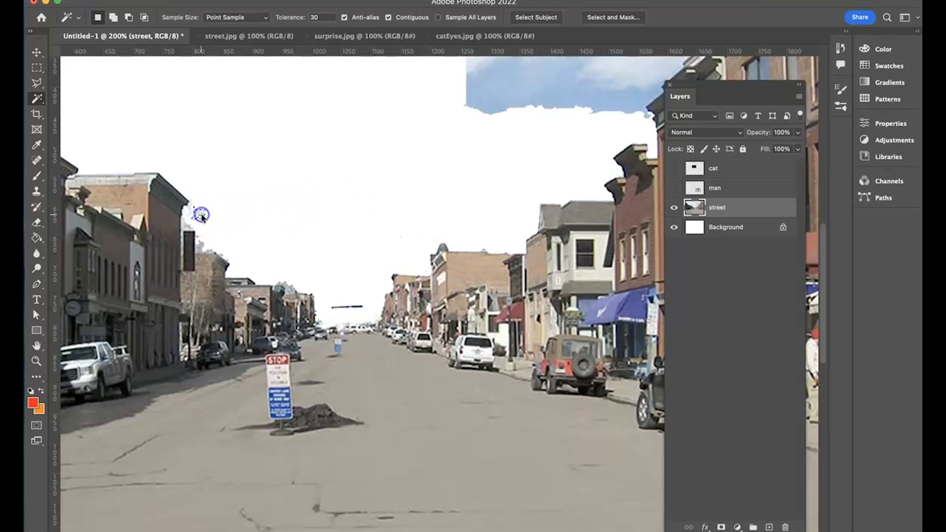
key("Delete")
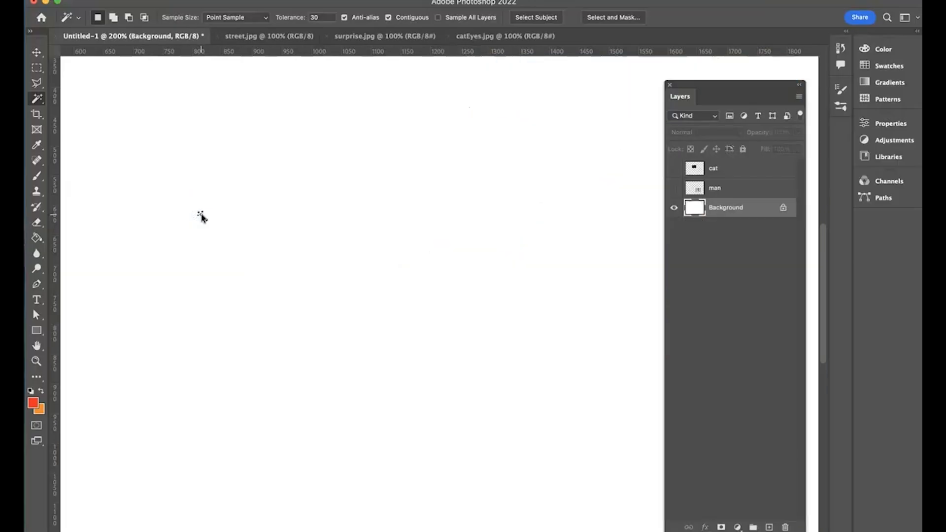
key("super+z")
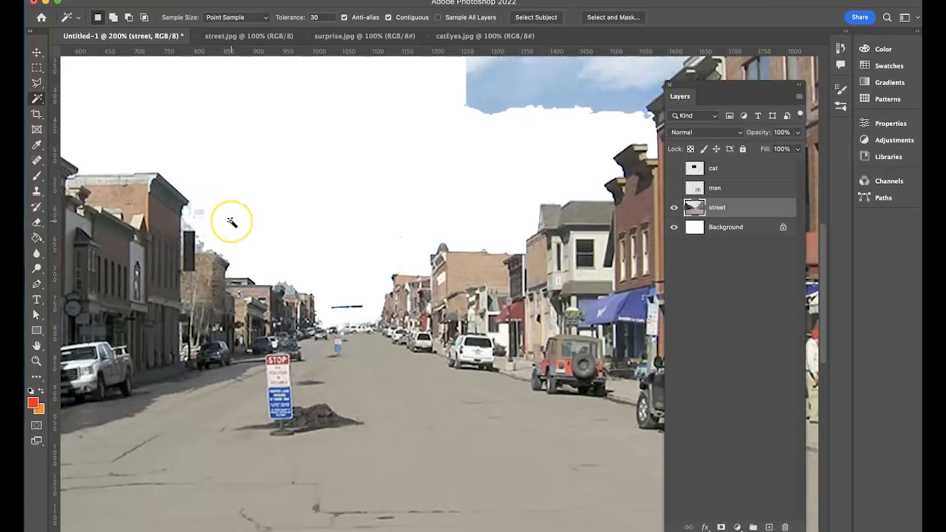
Delete the sky remnants around the black hanging sign using a Magnetic Lasso selection along the building edges, and clear the selection
scroll(231, 223, "left", 2)
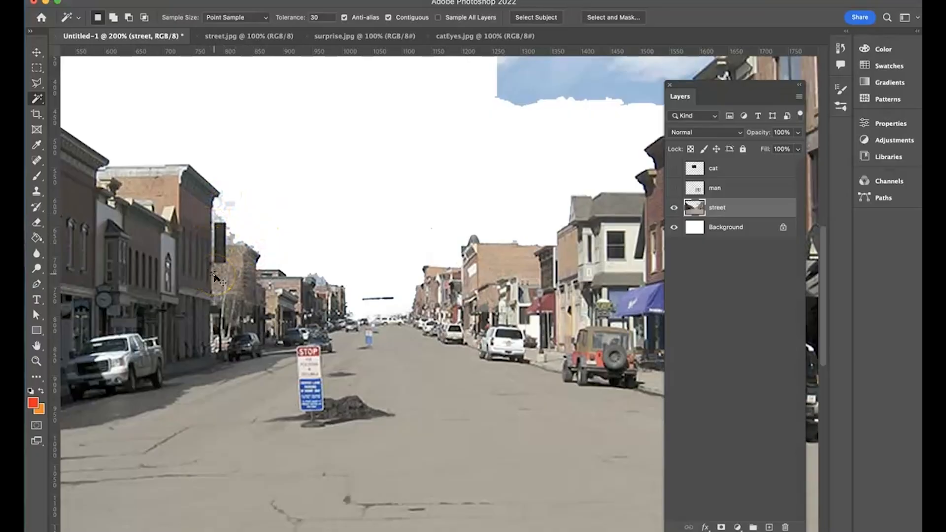
key("super+plus")
key("super+plus")
key("super+plus")
key("super+plus")
key("super+plus")
key("super+plus")
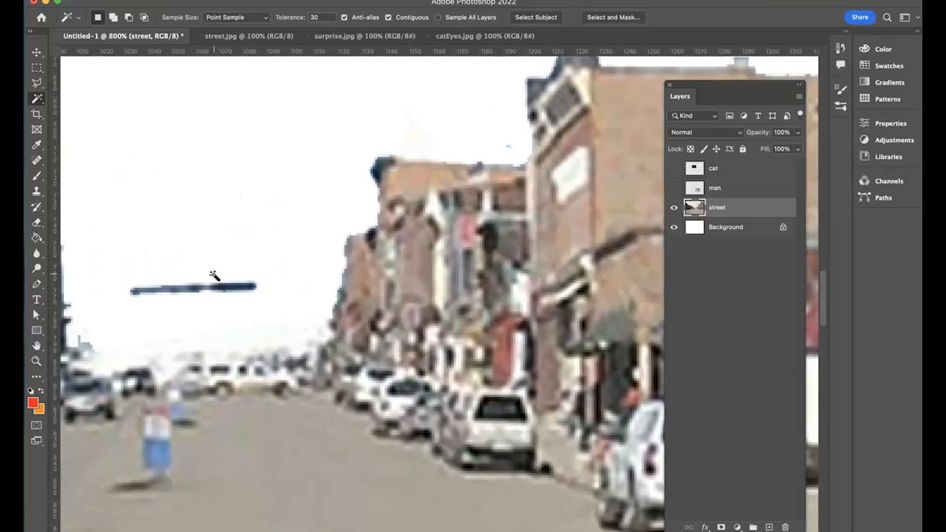
scroll(203, 221, "left", 10)
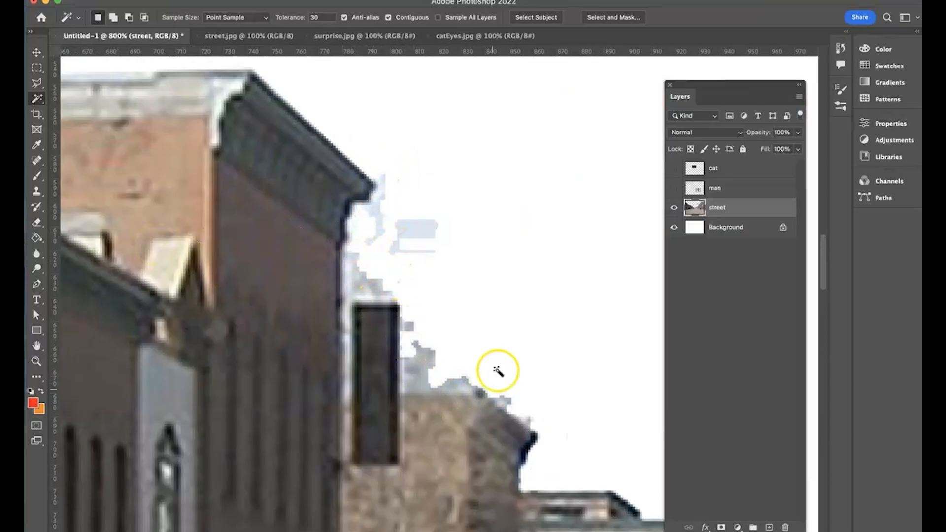
left_click(32, 87)
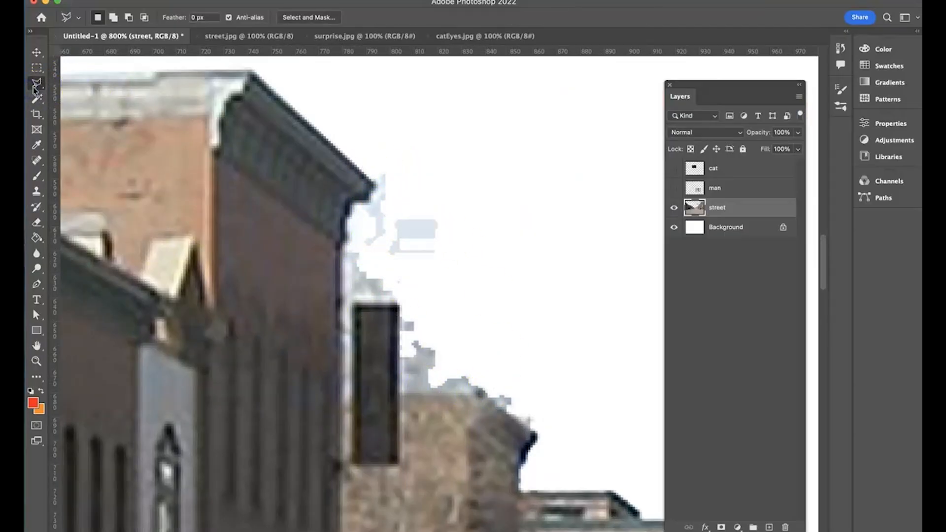
left_click(34, 88)
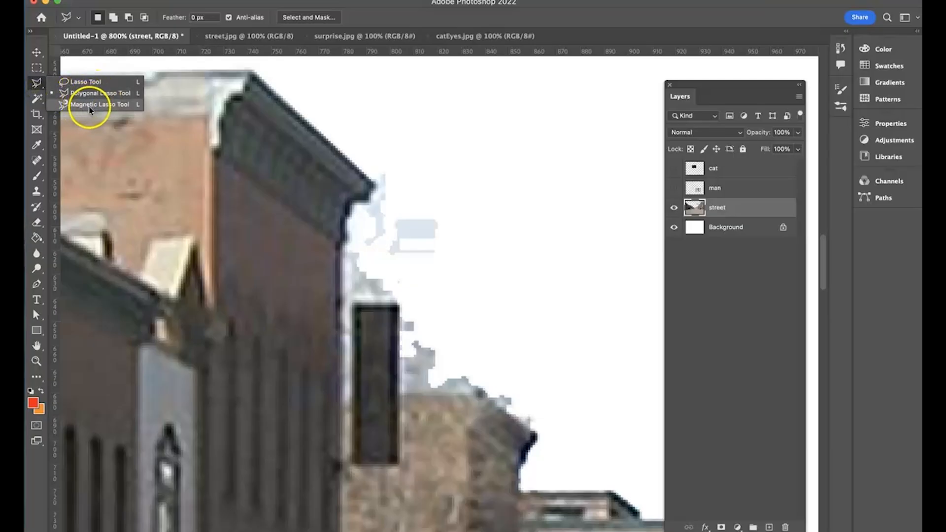
left_click(89, 106)
left_click(377, 184)
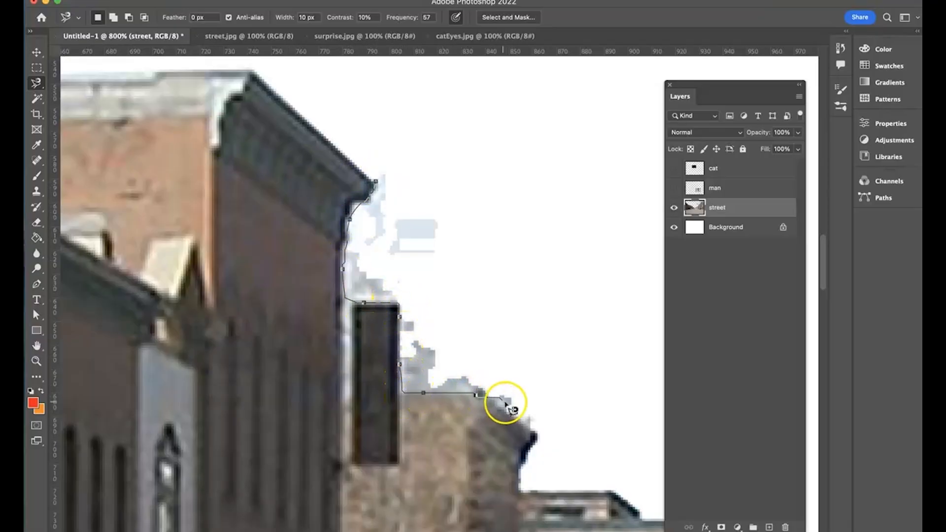
left_click(529, 379)
left_click(456, 176)
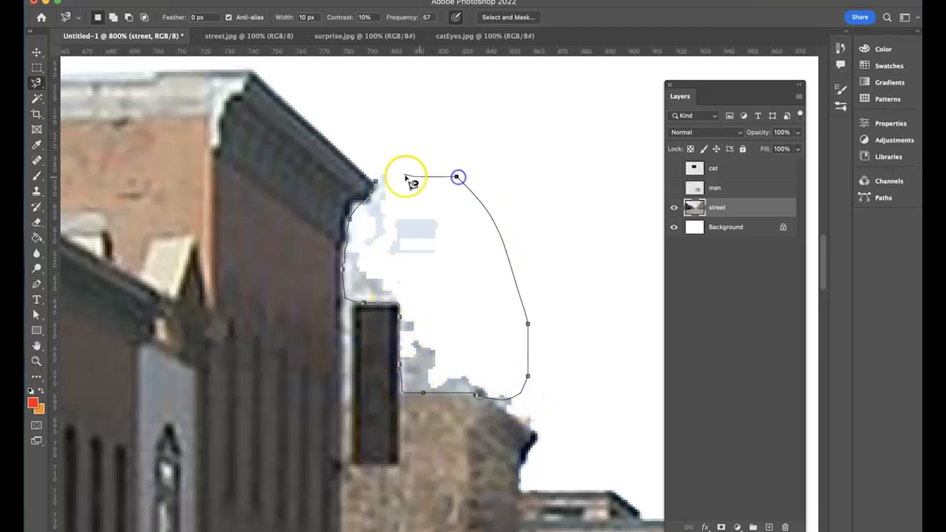
left_click(375, 184)
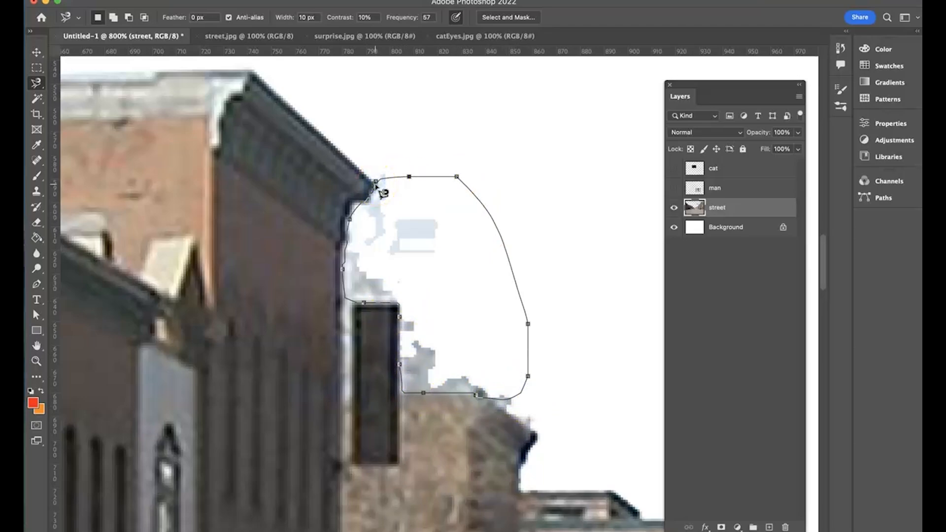
left_click(376, 182)
key("Delete")
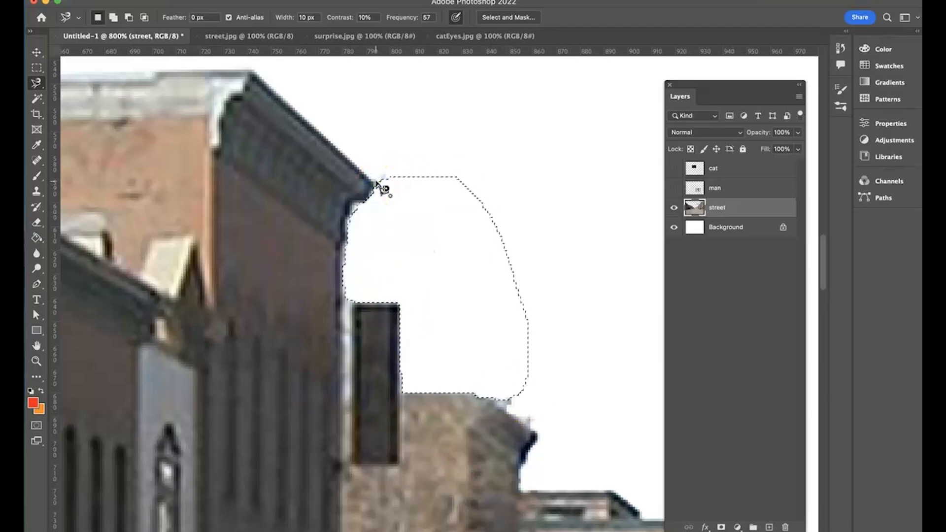
key("cmd+d")
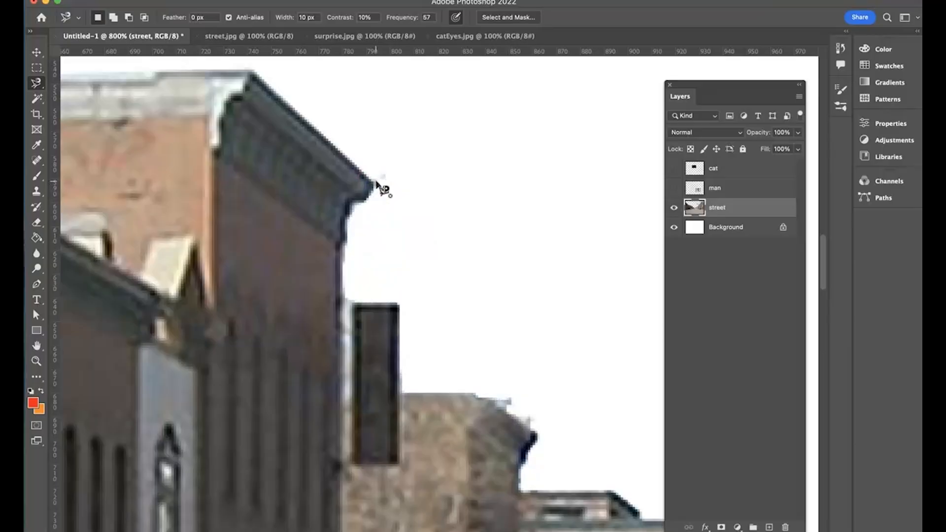
Make the cat layer visible in the composite
key("cmd+minus")
key("cmd+minus")
key("cmd+minus")
key("cmd+minus")
key("cmd+minus")
key("cmd+minus")
key("cmd+minus")
key("cmd+minus")
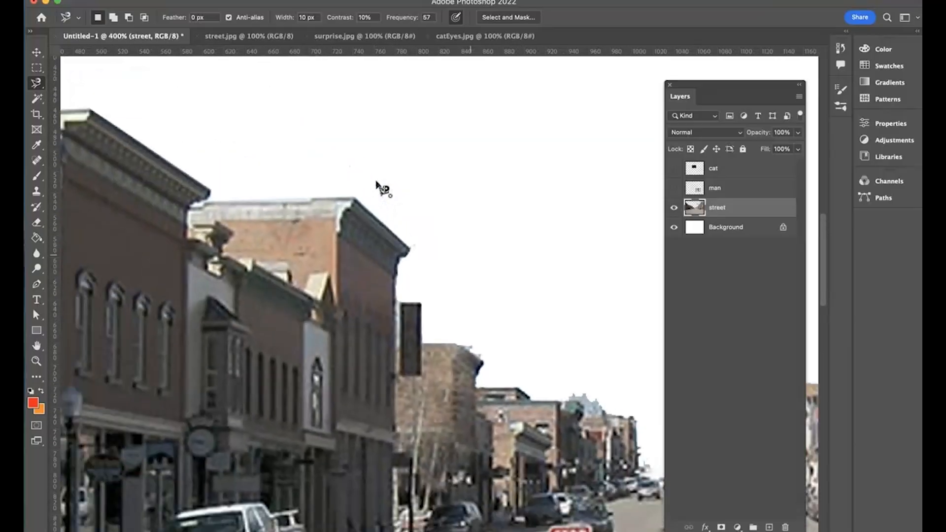
scroll(374, 210, "right", 3)
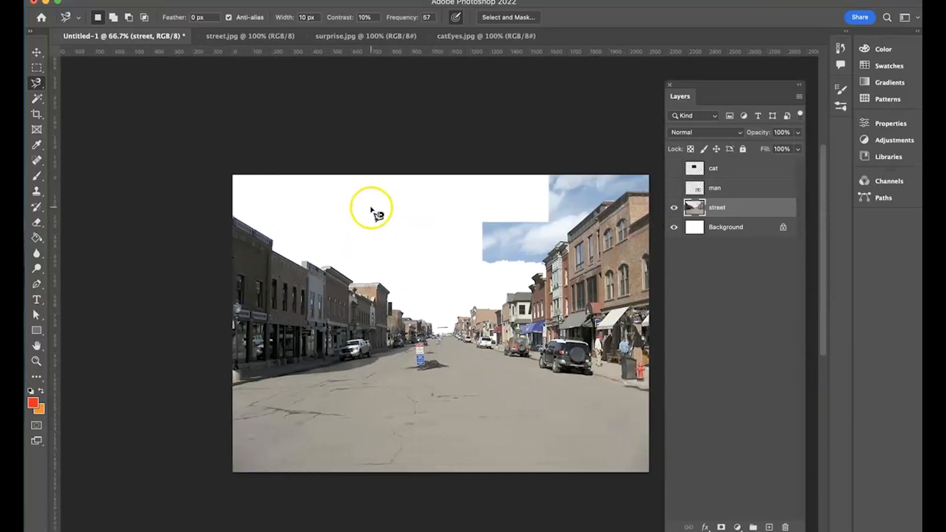
left_click(674, 169)
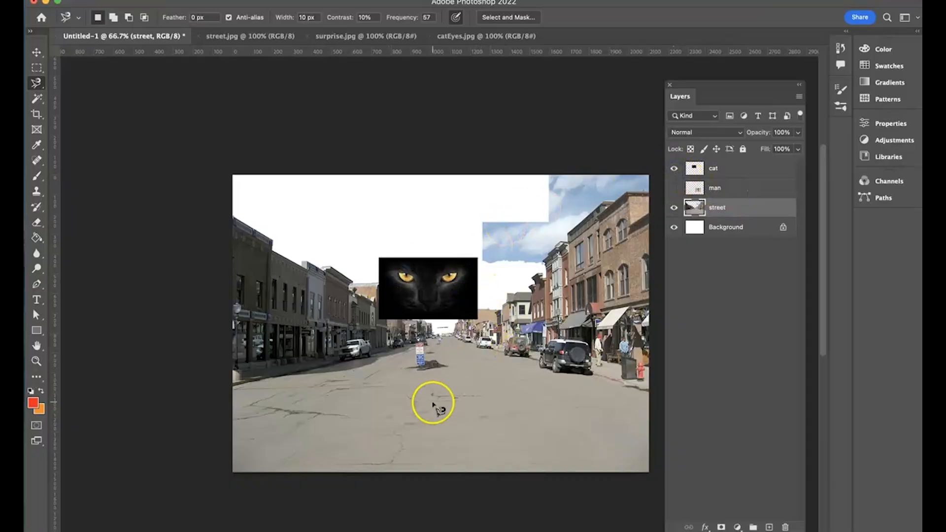
Move the cat eyes picture down over the far end of the street and place its layer directly below the street layer
key("super+t")
key("Escape")
left_click(37, 51)
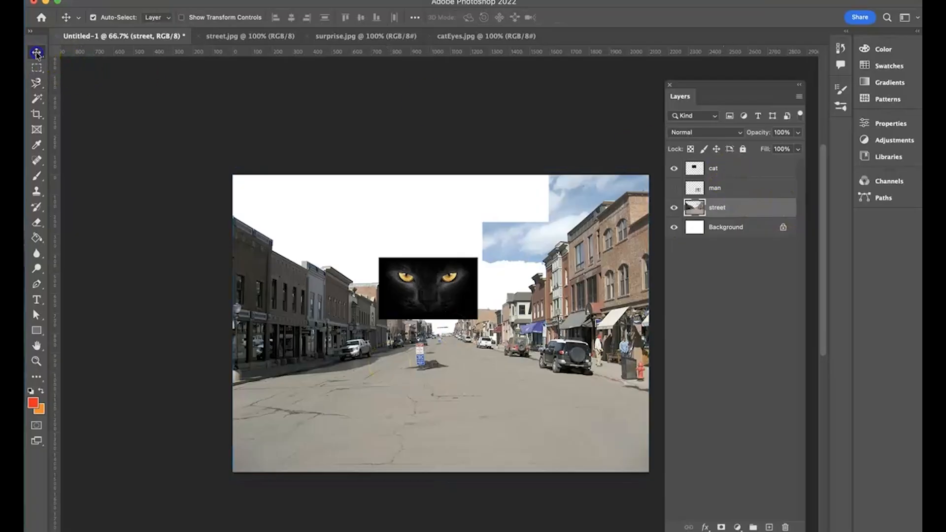
left_click(416, 297)
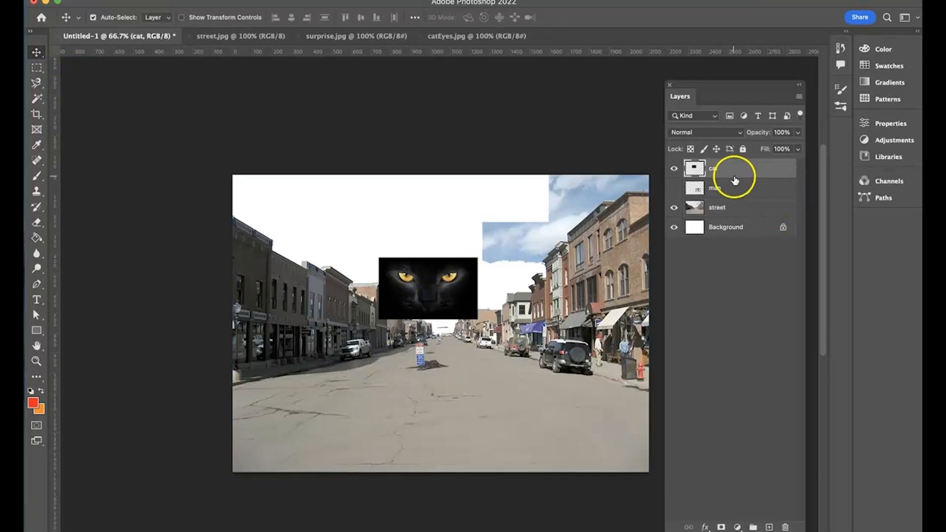
left_click_drag(439, 301, 410, 306)
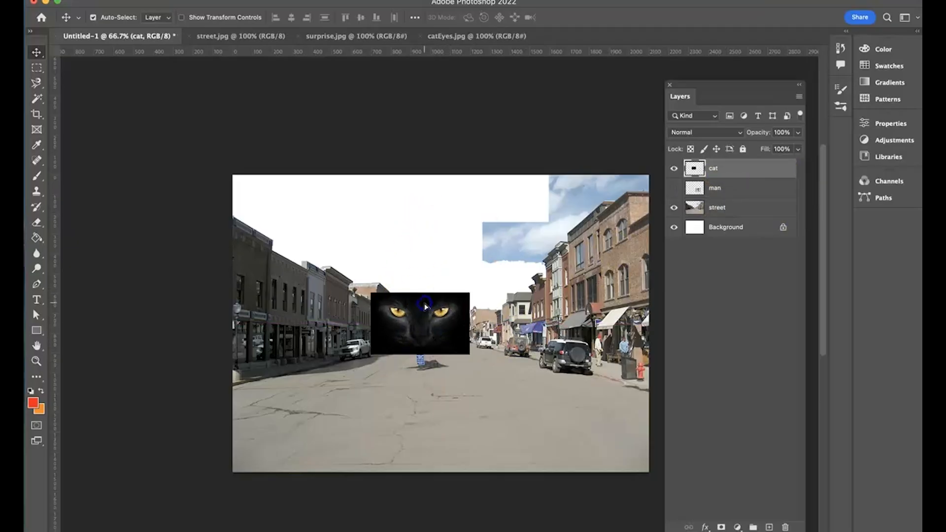
left_click_drag(734, 170, 737, 213)
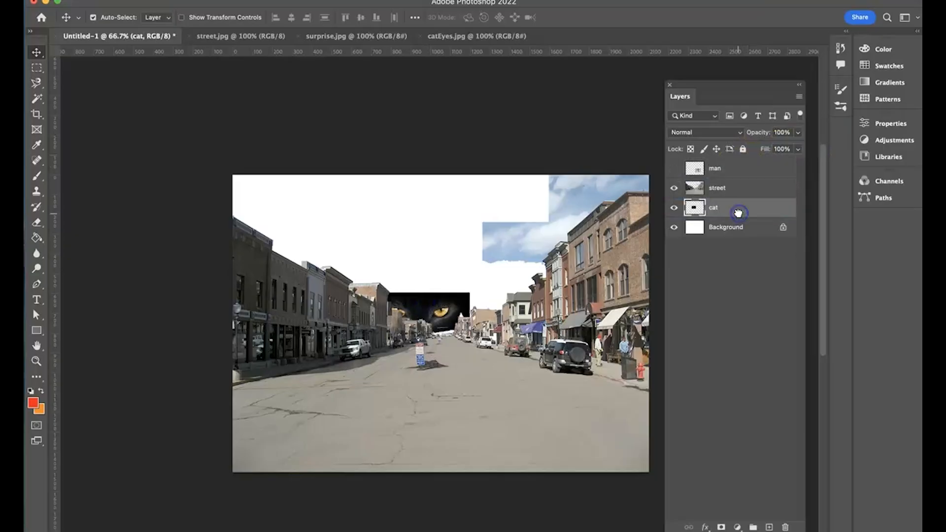
Scale the cat layer proportionally to about 404% with Free Transform so the cat's face fills the removed sky from the canvas's left edge
mouse_move(460, 302)
left_mouse_down()
mouse_move(423, 313)
mouse_move(438, 316)
mouse_move(453, 299)
left_mouse_up()
key("super+t")
left_click_drag(388, 270, 251, 136)
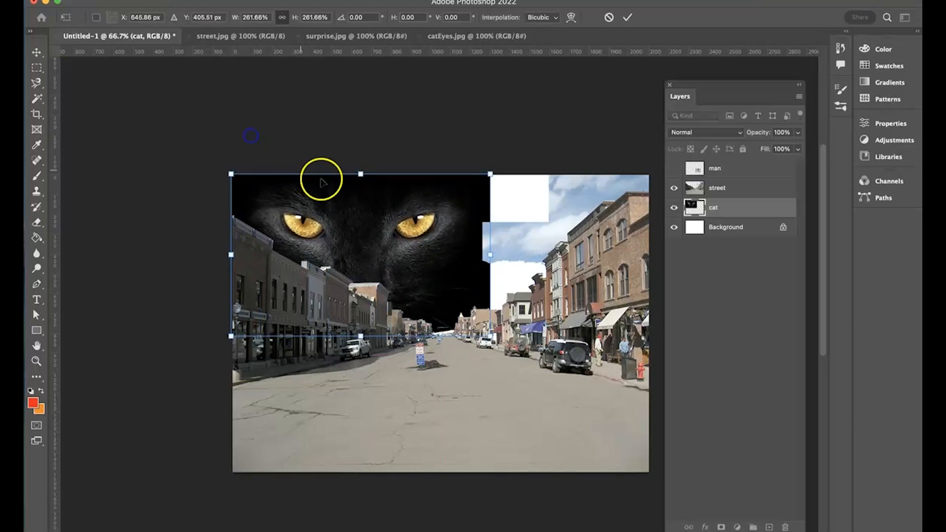
scroll(451, 184, "right", 5)
left_click_drag(372, 174, 446, 200)
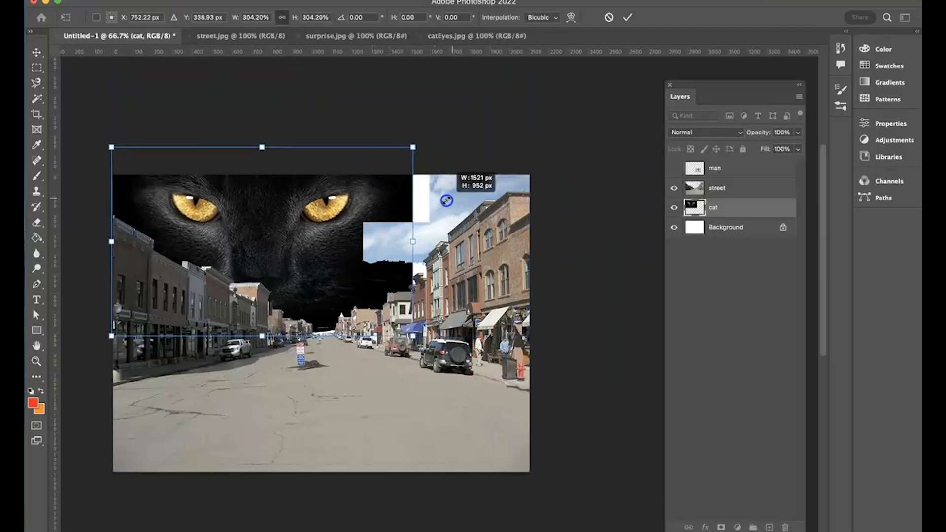
left_click_drag(413, 242, 495, 254)
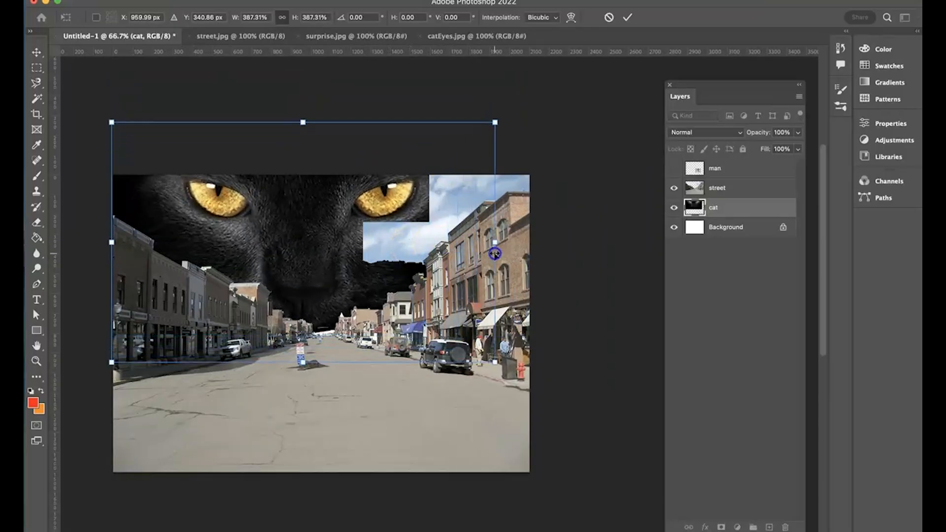
left_click_drag(316, 226, 331, 235)
left_click_drag(129, 248, 114, 249)
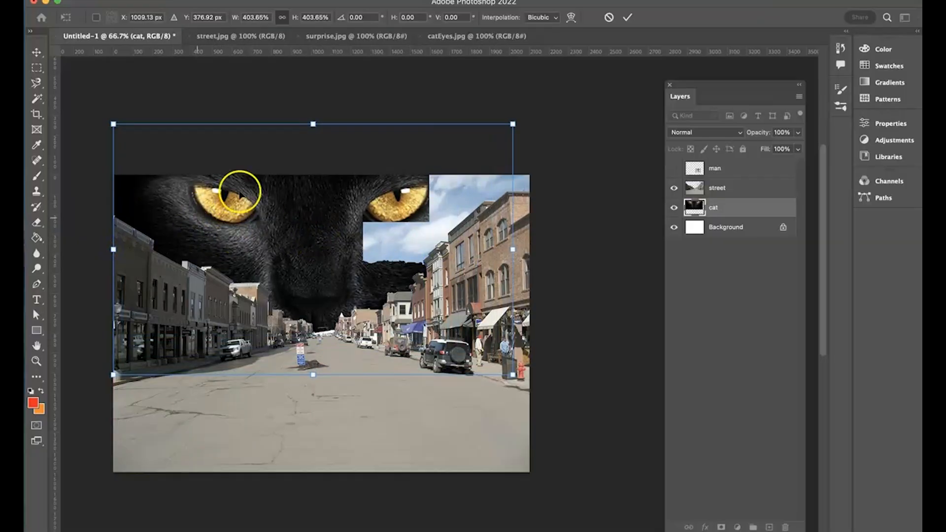
Check the cat eyes' placement against the reference composite on the Photoshop course page in the browser, and apply the transform in Photoshop
key("ctrl+Right")
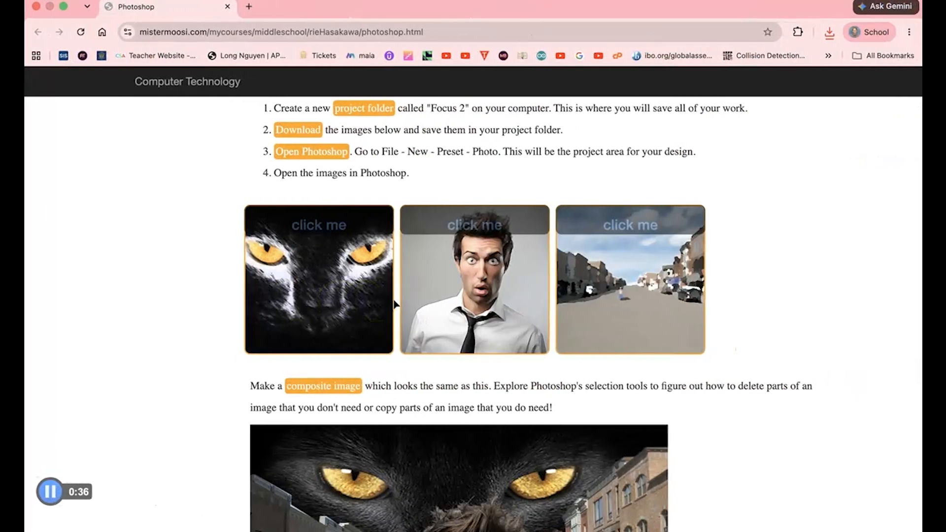
scroll(434, 295, "down", 5)
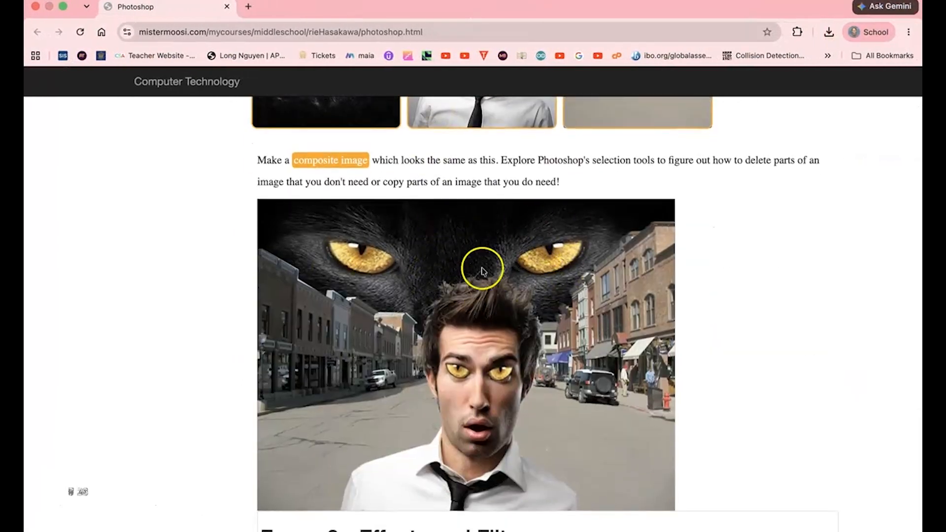
key("ctrl+Left")
key("F7")
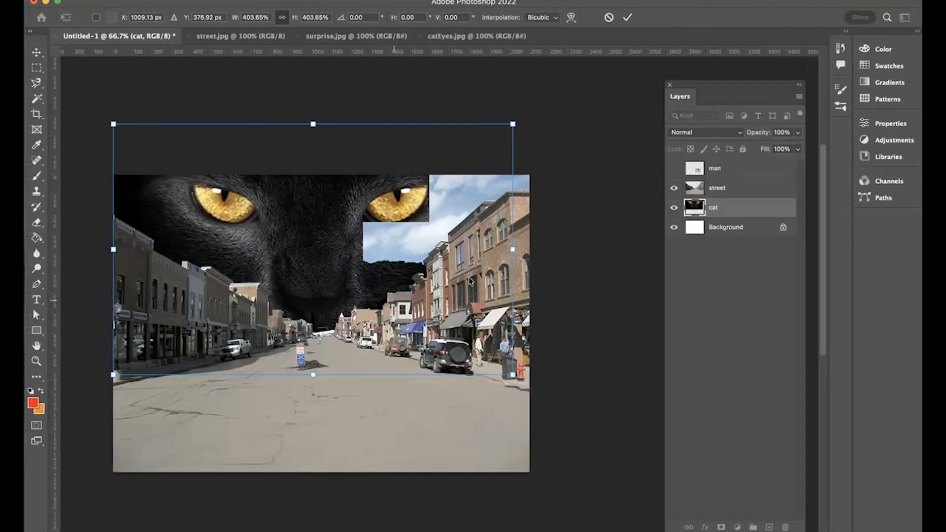
key("Return")
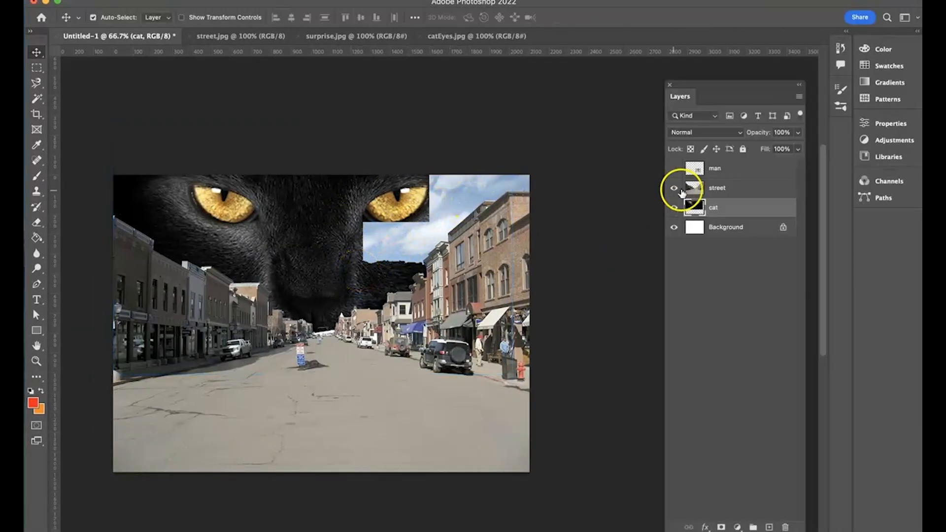
Show the man layer, enlarge it proportionally with Free Transform, and place it at the middle of the canvas's bottom edge
left_click(714, 168)
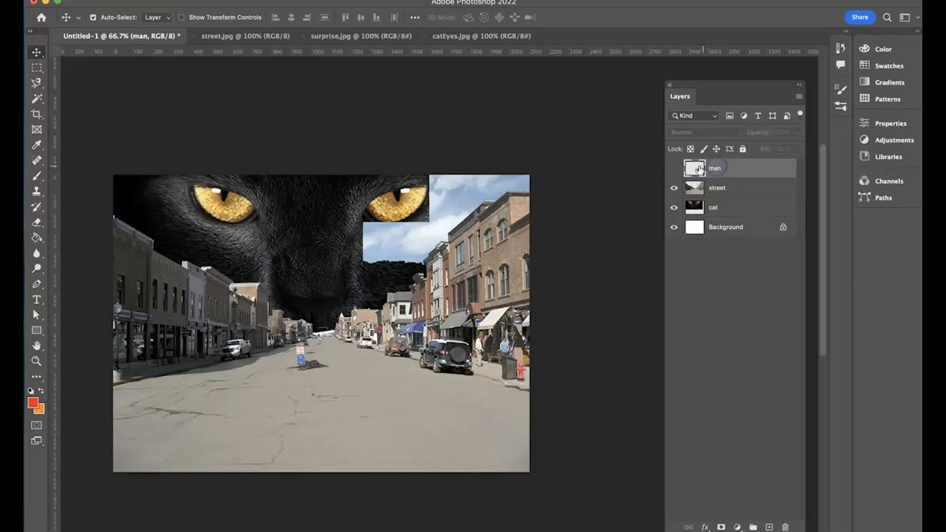
left_click(674, 168)
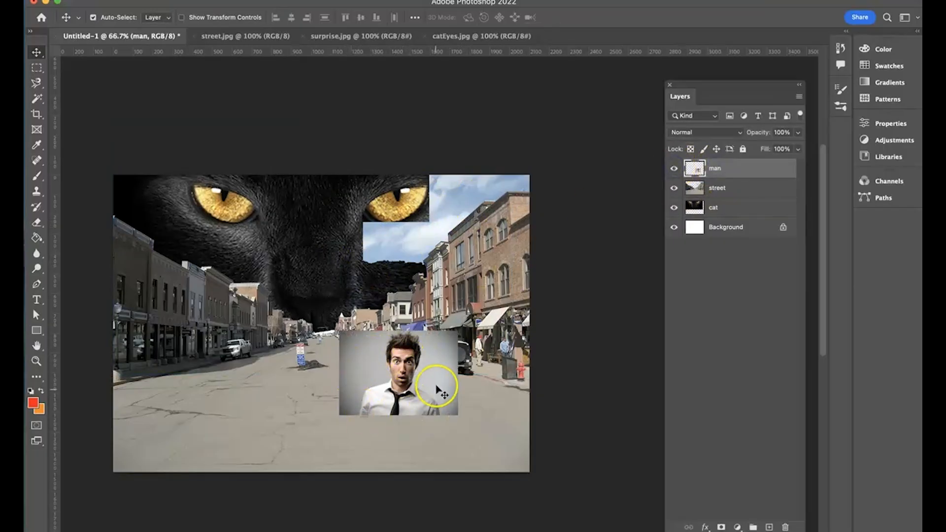
key("super+t")
left_click_drag(340, 332, 209, 211)
left_click_drag(403, 313, 413, 371)
key("Return")
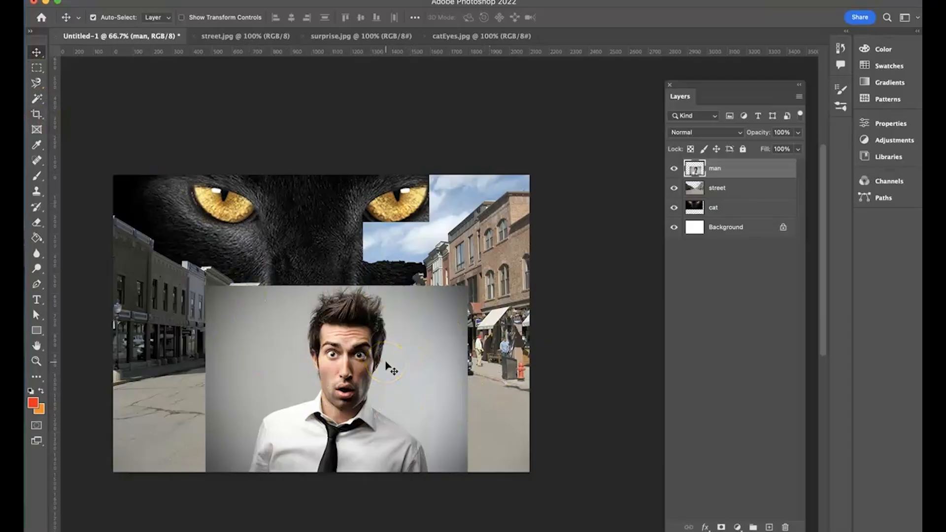
Select the left-hand cat eye on the cat layer with the Elliptical Marquee tool and copy it to a new layer
left_click(724, 217)
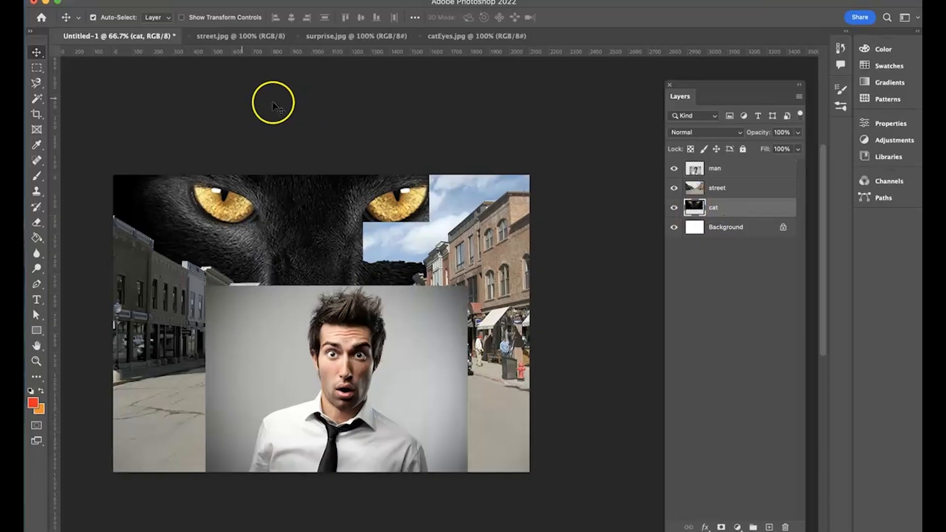
left_click(37, 67)
left_click(96, 77)
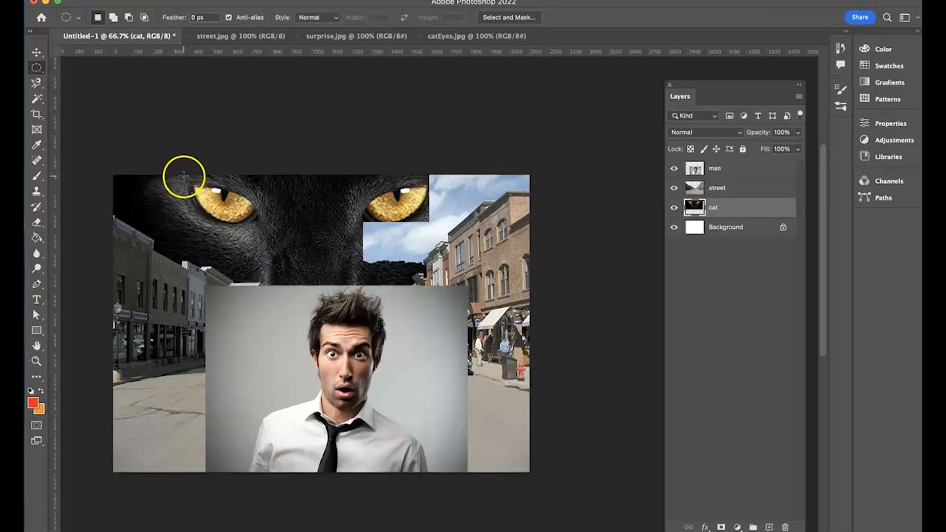
left_click_drag(186, 175, 265, 229)
left_click(240, 217)
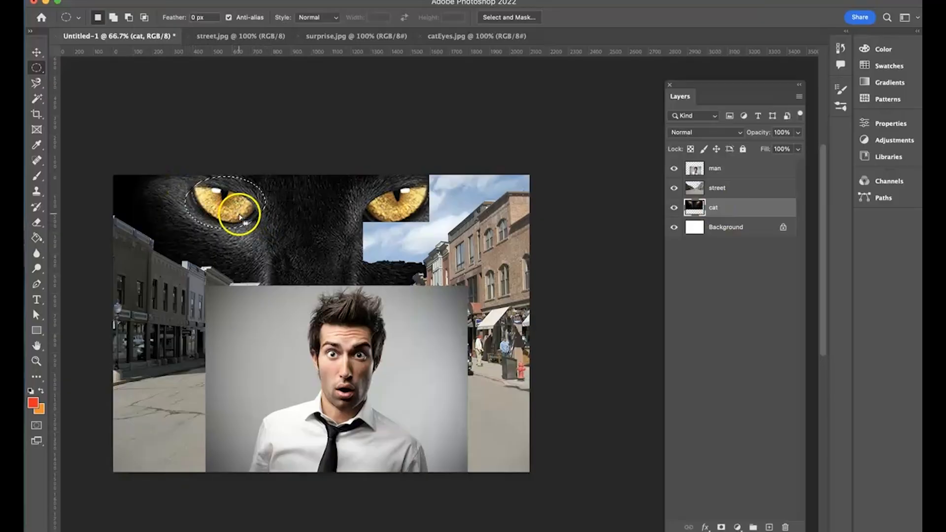
right_click(240, 216)
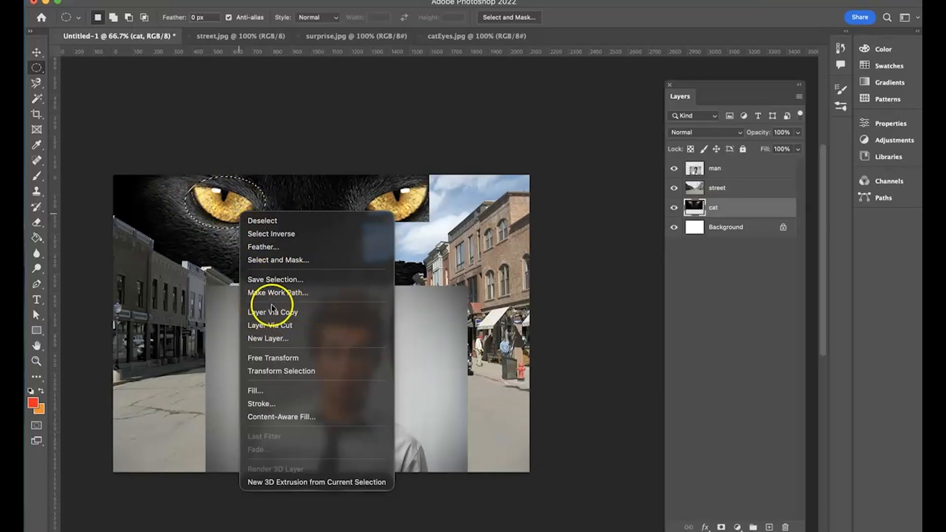
left_click(293, 312)
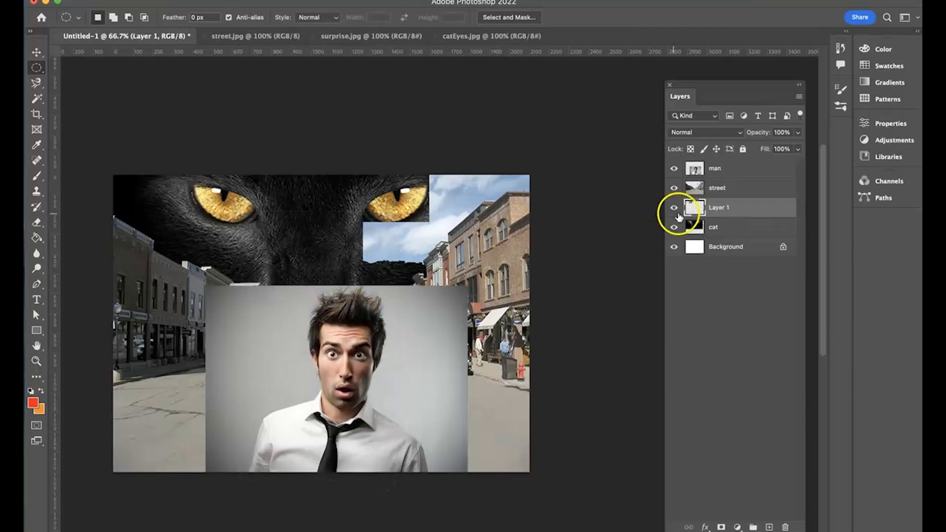
Bring the copied cat eye above the man layer as "left eye" and position it over the man's face
left_click(36, 55)
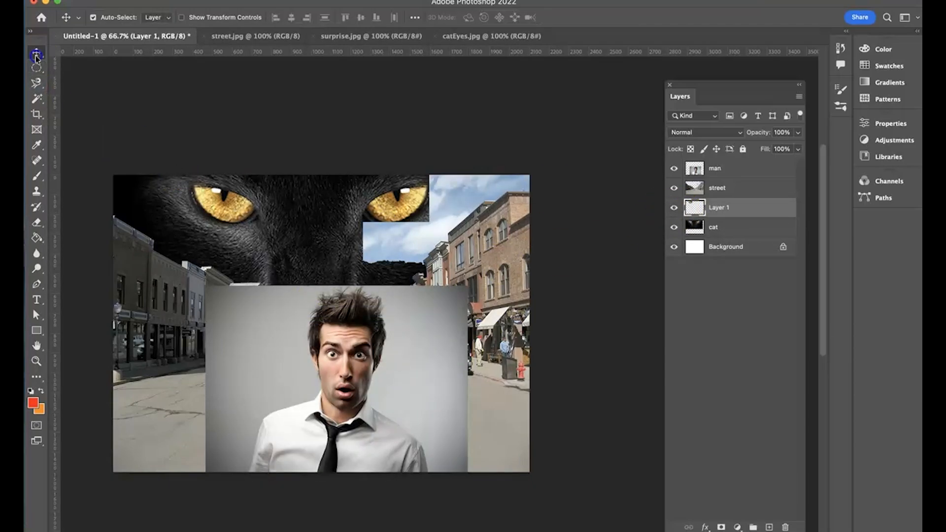
left_click_drag(236, 221, 325, 281)
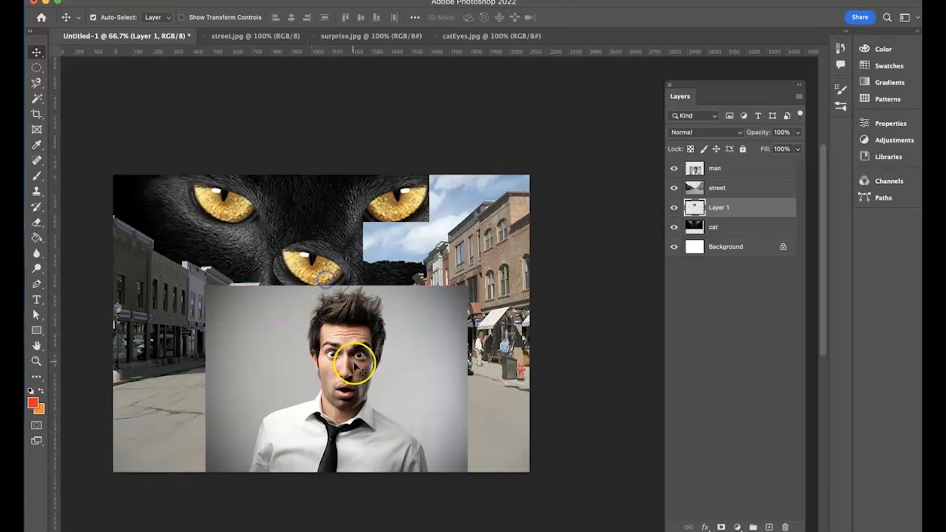
left_click_drag(724, 206, 726, 162)
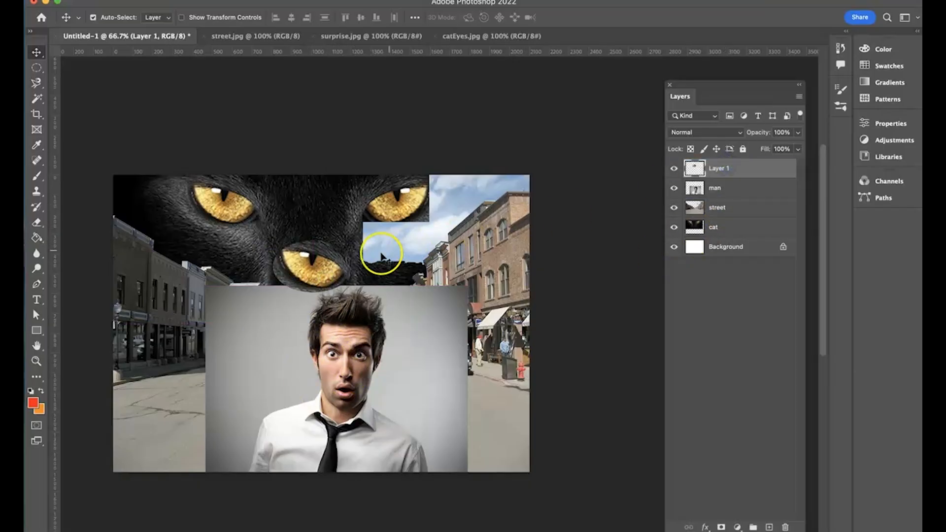
left_click_drag(326, 265, 335, 349)
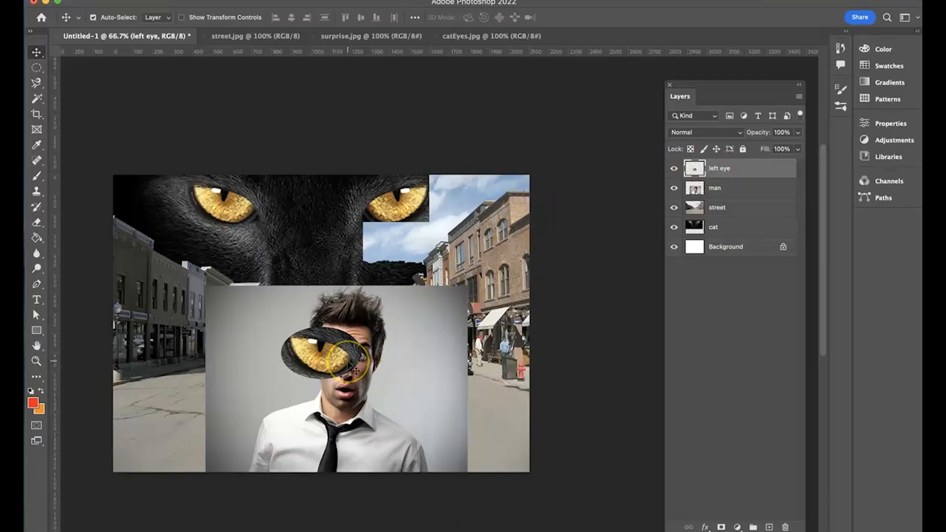
Scale the left eye layer to about 29% and fit it over the man's left-hand eye, applying the transform
key("super+plus")
key("super+plus")
key("super+plus")
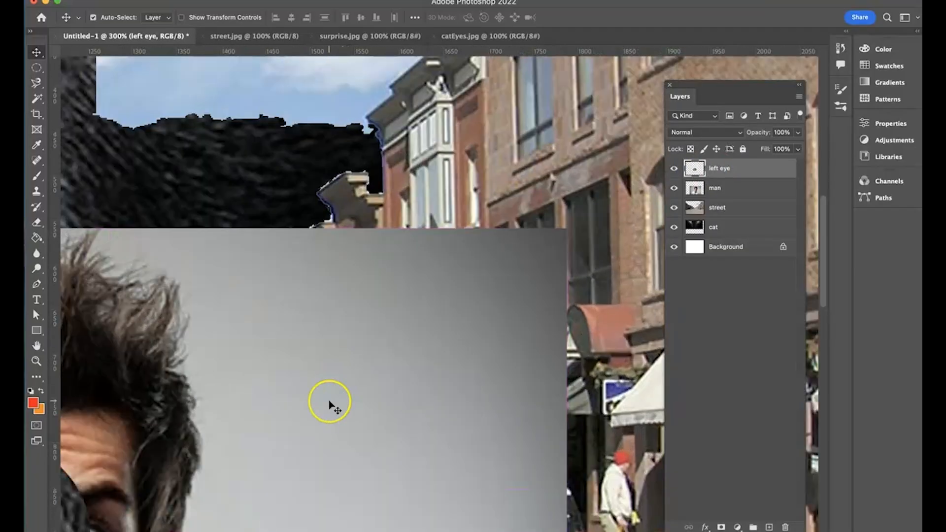
scroll(329, 401, "left", 10)
scroll(329, 401, "down", 5)
scroll(329, 401, "right", 3)
scroll(329, 401, "down", 1)
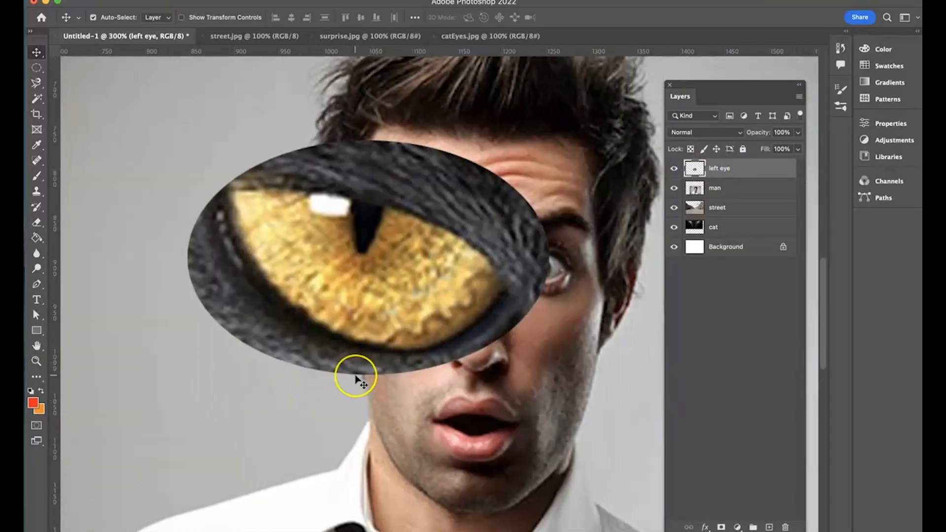
key("super+t")
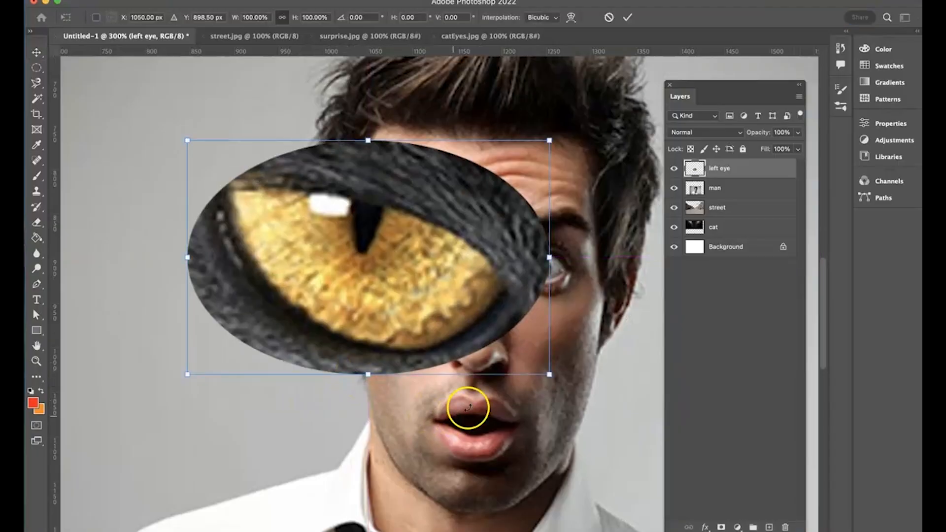
left_click_drag(550, 377, 245, 223)
left_click_drag(230, 173, 425, 269)
left_click_drag(382, 236, 355, 218)
left_click_drag(419, 261, 425, 268)
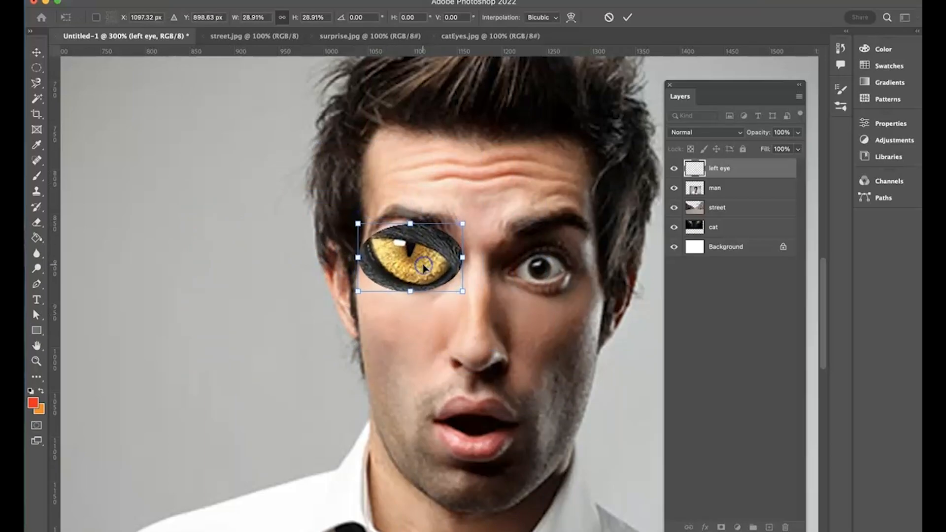
key("Return")
Choose the Eraser tool and reduce its brush size to 20 px for cleaning up the cat eye
key("super+plus")
key("super+plus")
key("super+plus")
key("super+plus")
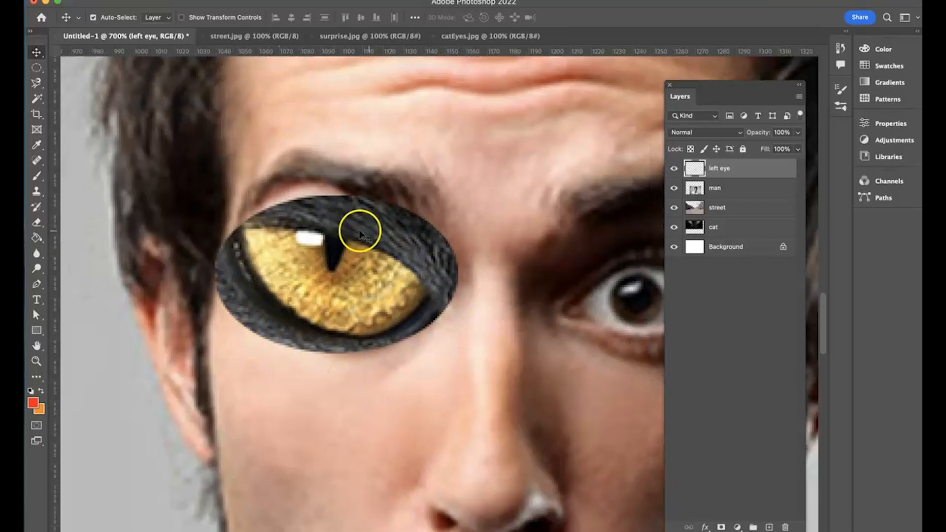
left_click(37, 223)
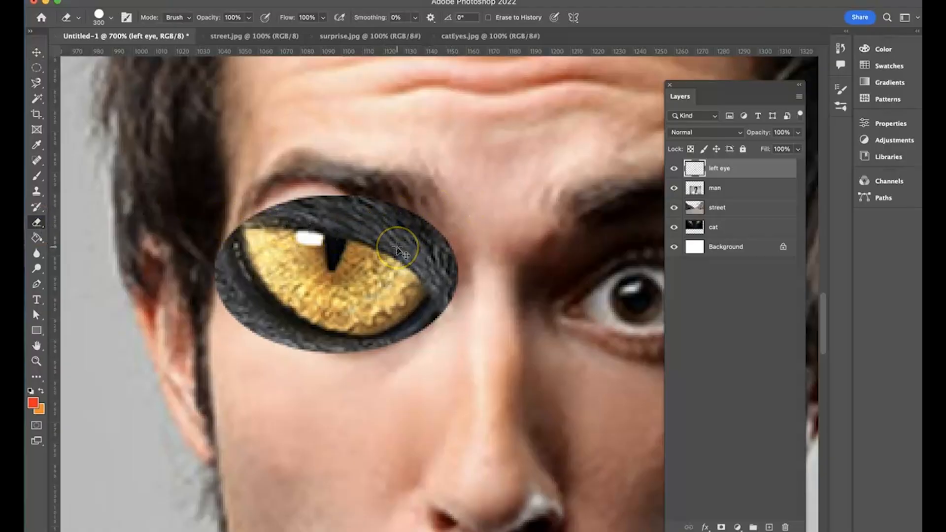
scroll(397, 248, "down", 10)
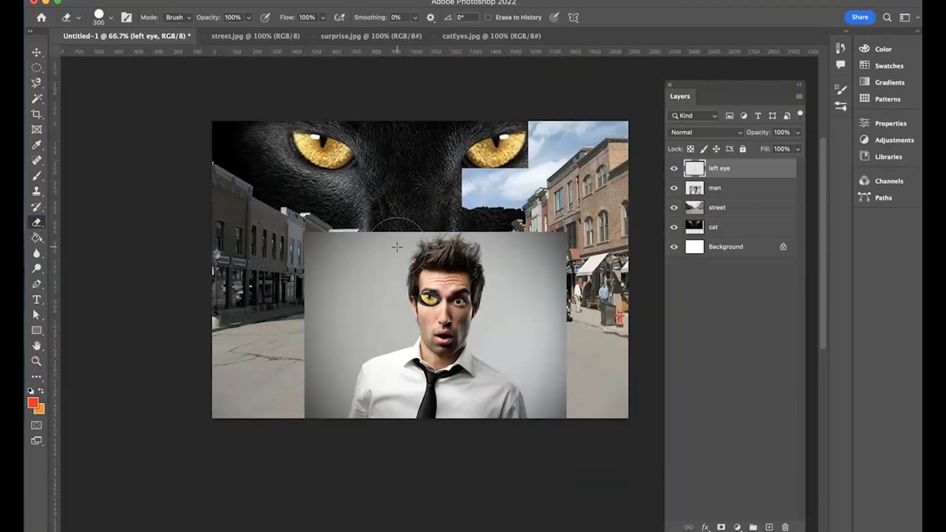
mouse_move(397, 247)
left_mouse_down()
mouse_move(425, 259)
mouse_move(390, 241)
mouse_move(392, 295)
mouse_move(428, 293)
left_mouse_up()
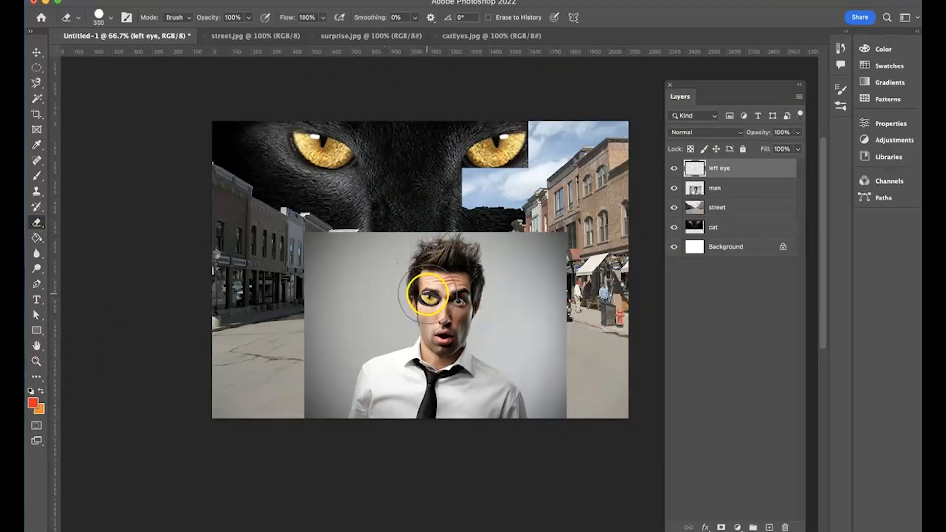
scroll(429, 298, "up", 5)
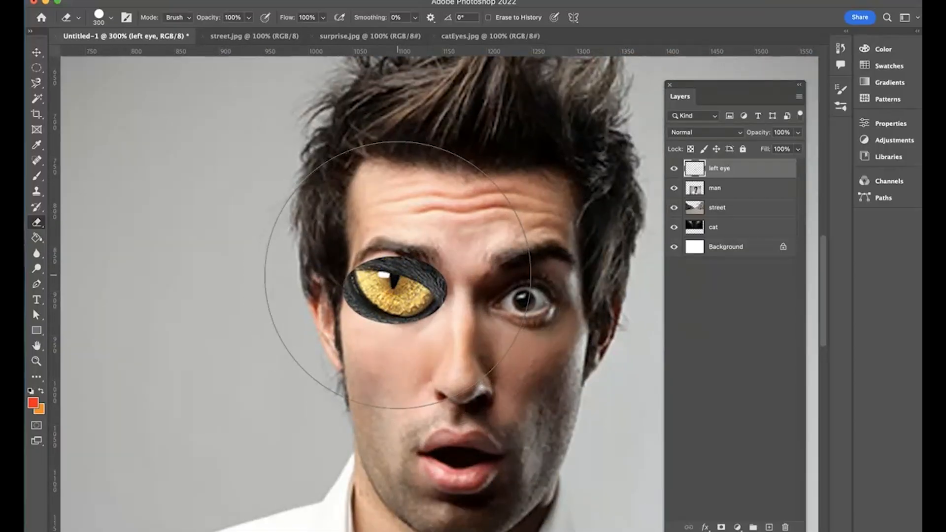
key("bracketleft")
key("bracketleft")
key("bracketleft")
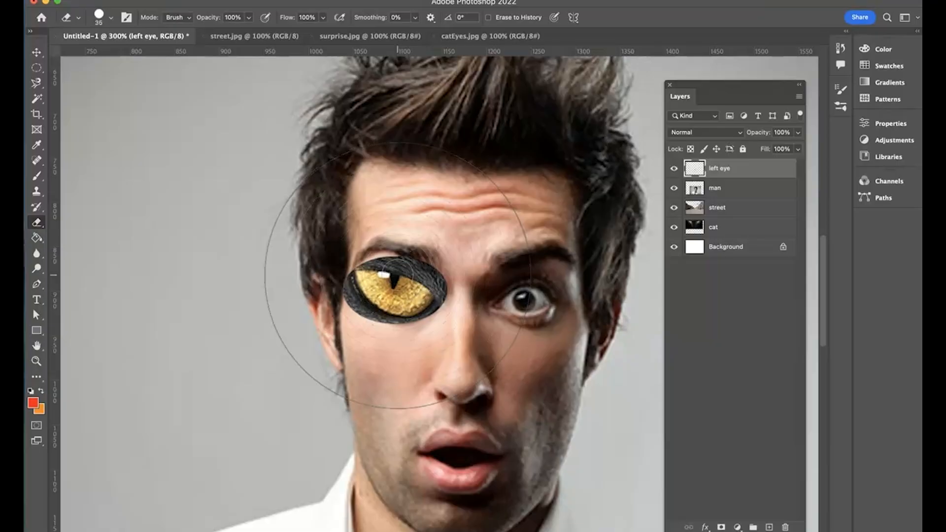
key("bracketright")
Rename the left eye layer to "right eye"
left_click(722, 175)
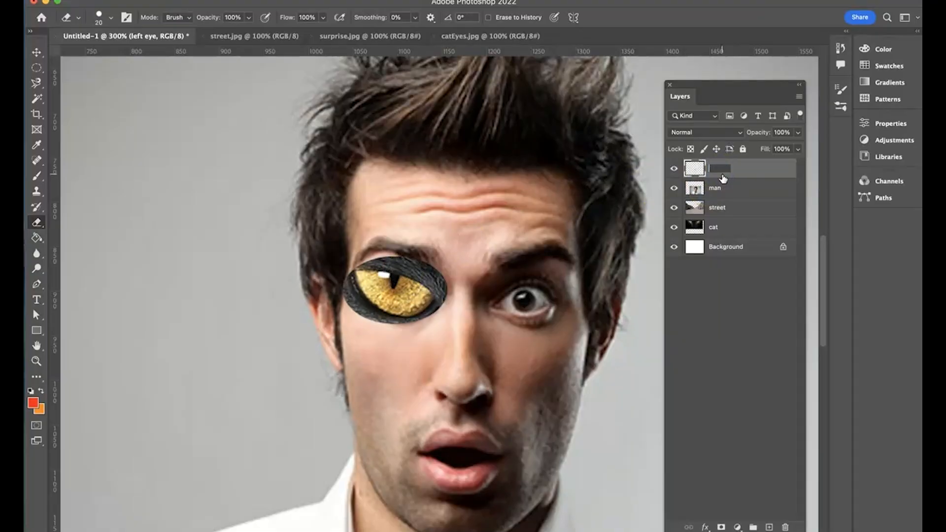
left_click(723, 174)
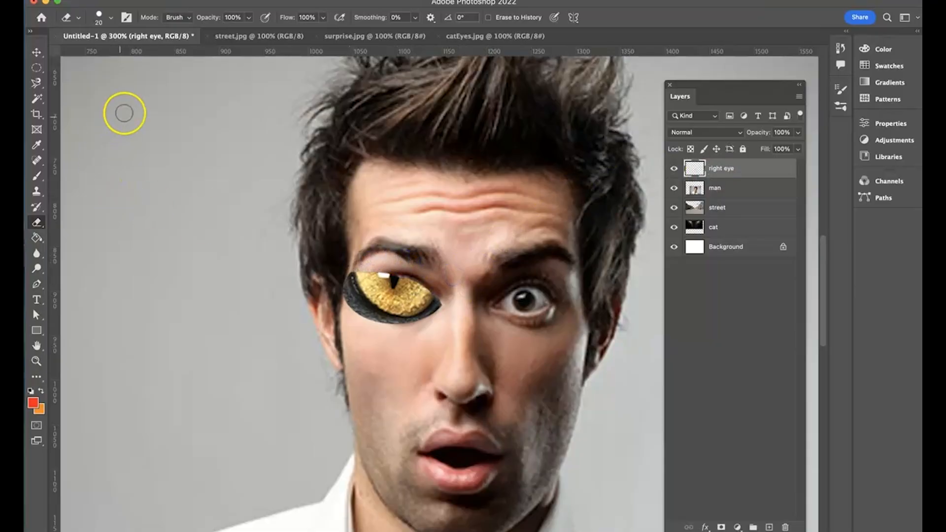
Delete the dark fur and black rim below the cat eye with the Magic Wand at tolerance 30, and clear the selection
left_click(36, 99)
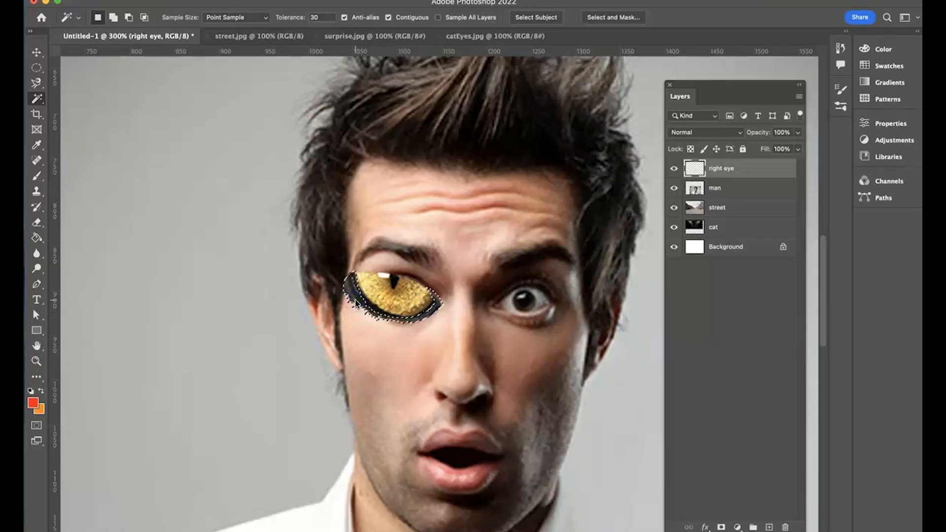
key("Delete")
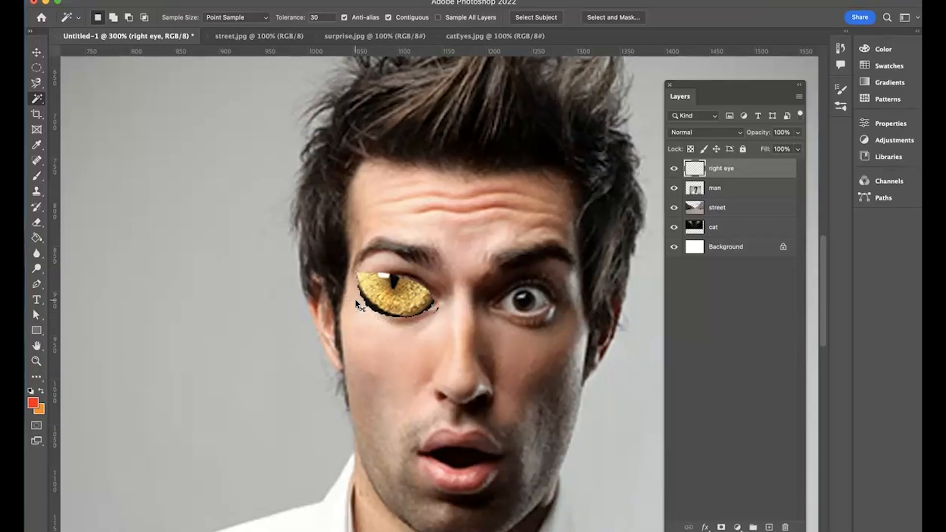
key("super+plus")
key("super+plus")
key("super+plus")
key("super+plus")
key("super+plus")
key("super+plus")
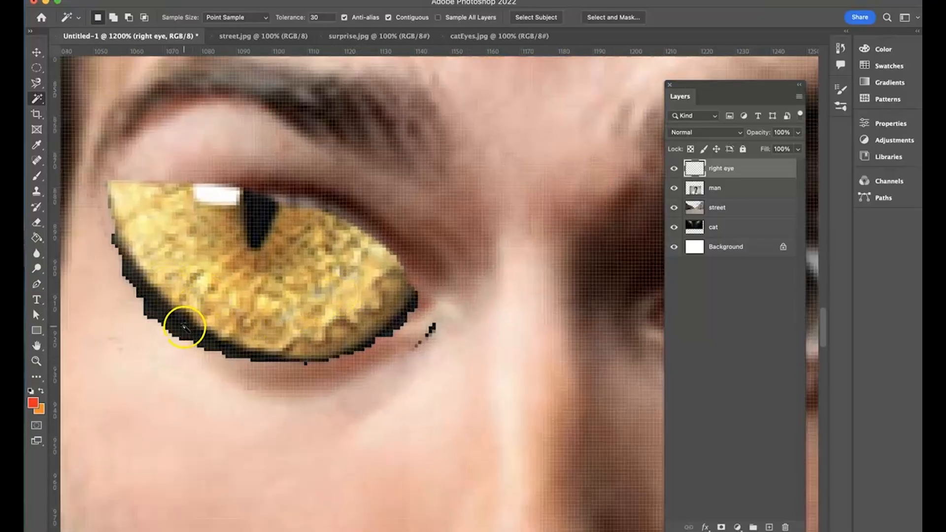
left_click(183, 327)
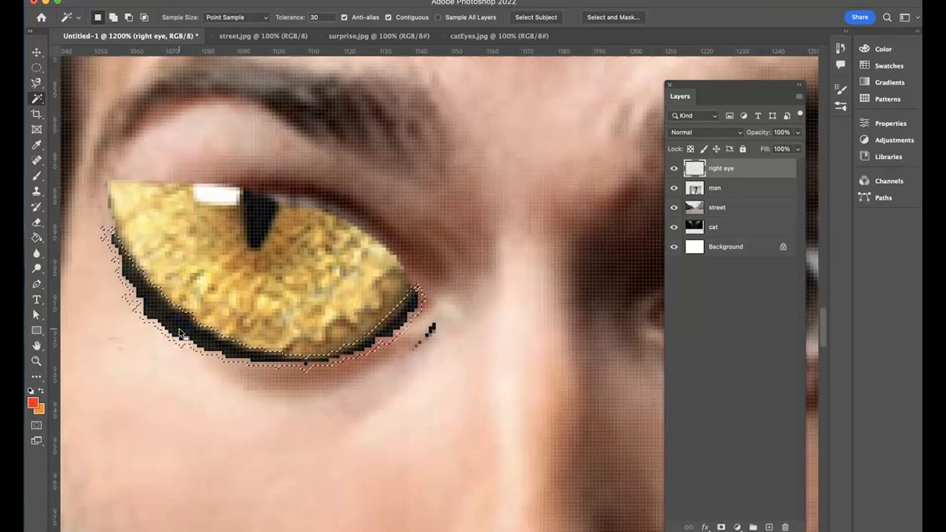
key("Delete")
key("super+d")
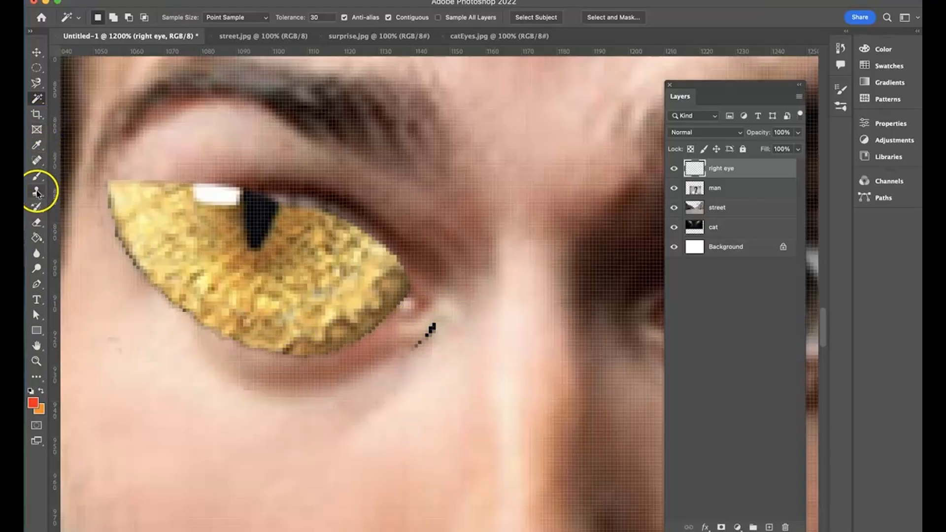
Erase the leftover dark specks near the inner corner and along the outer lower edge of the cat eye
left_click(37, 222)
left_click_drag(433, 324, 434, 335)
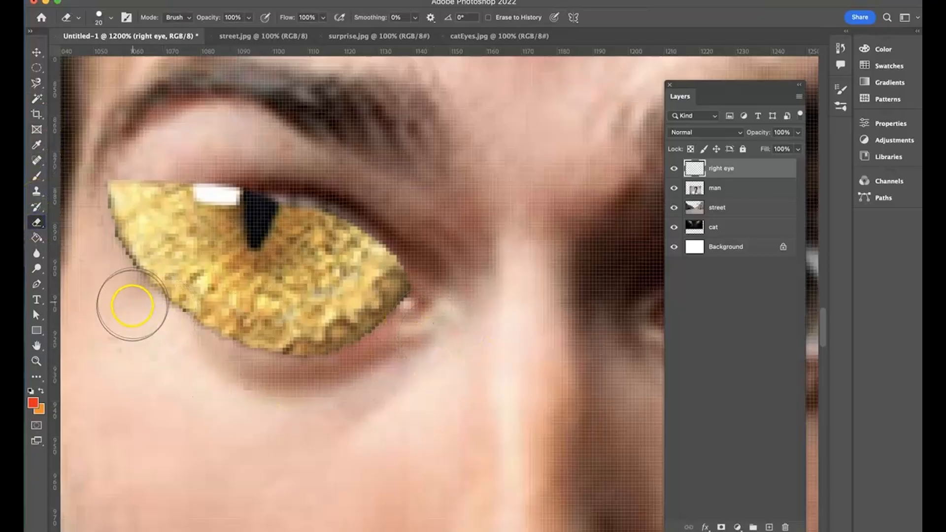
scroll(131, 305, "left", 5)
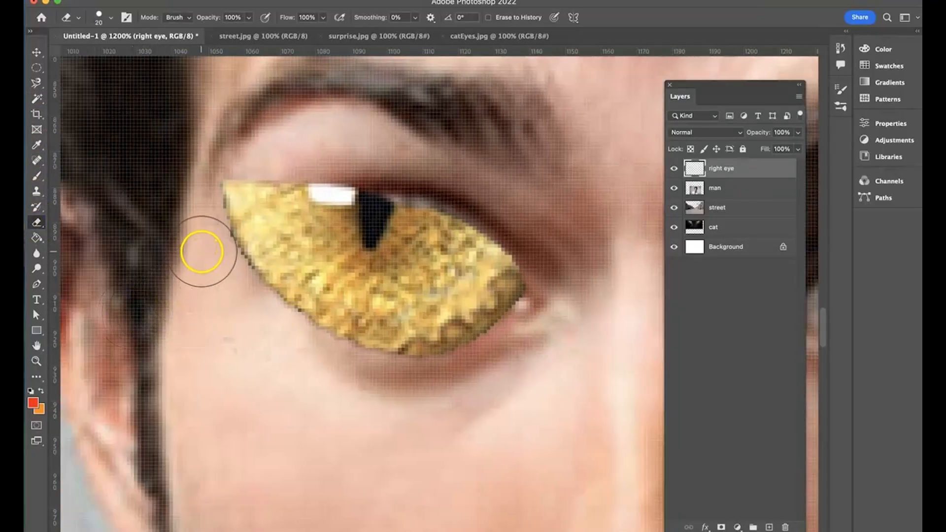
mouse_move(217, 278)
left_mouse_down()
mouse_move(253, 328)
mouse_move(272, 332)
left_mouse_up()
left_click(207, 398)
key("super+minus")
key("super+minus")
key("super+minus")
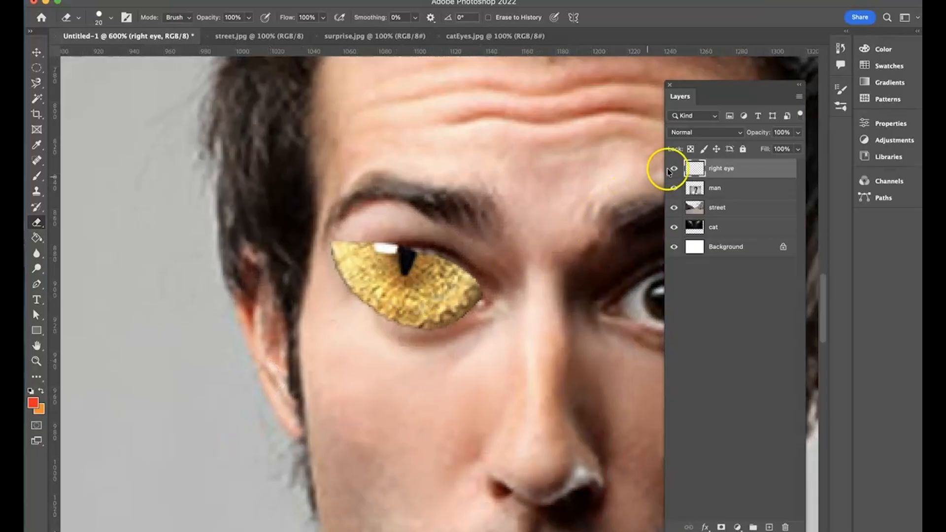
Enlarge the right eye layer proportionally with Free Transform, position it over the man's eye, and apply the transform
left_click(36, 53)
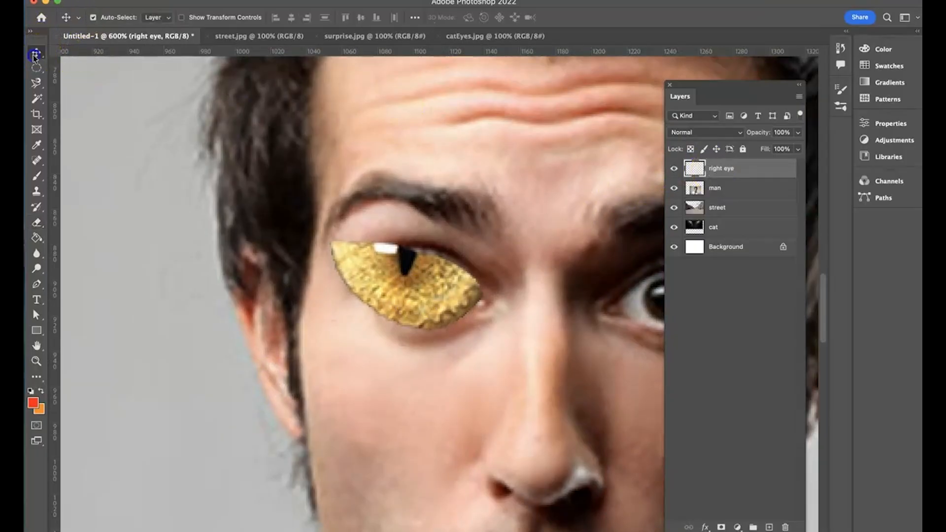
key("super+t")
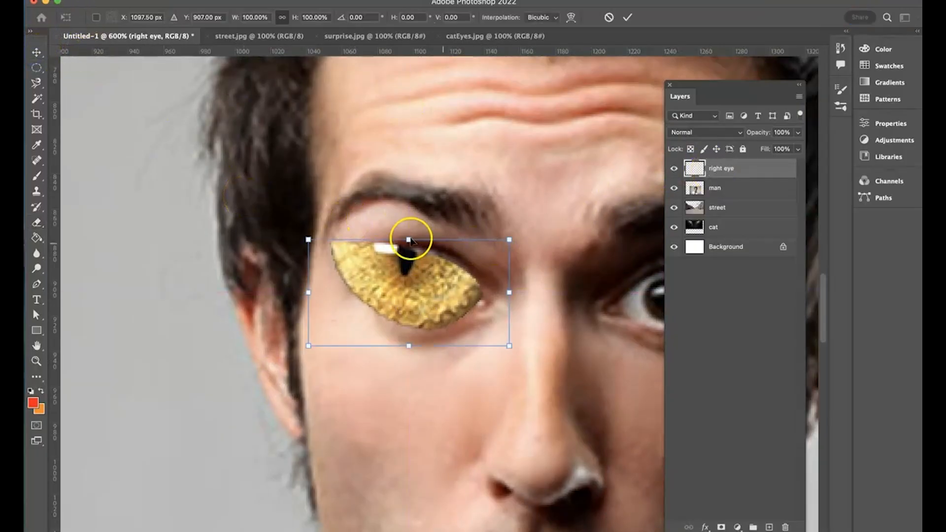
left_click_drag(308, 241, 239, 202)
left_click_drag(392, 243, 453, 275)
key("Return")
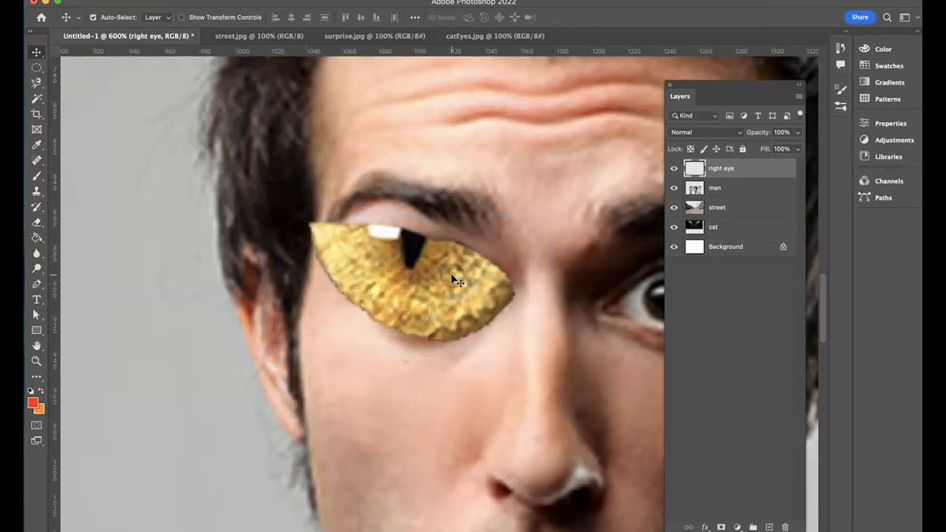
key("super+1")
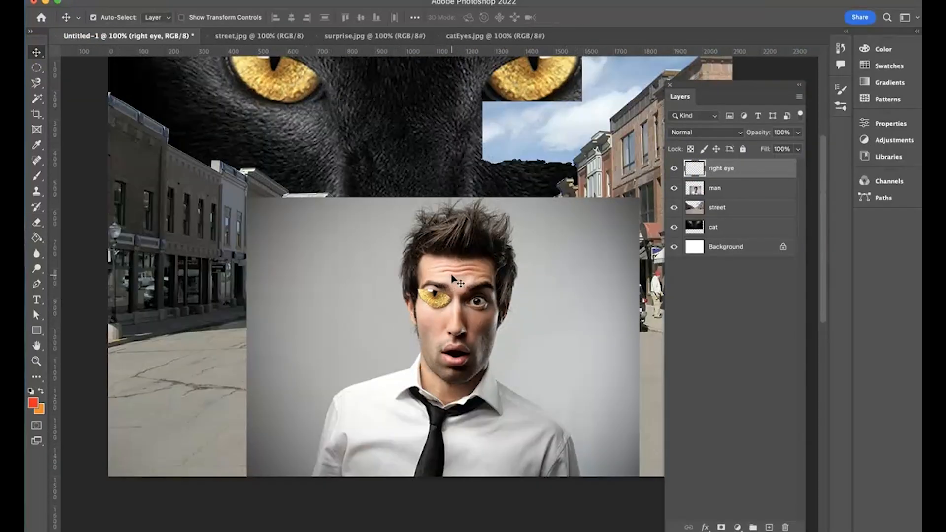
scroll(452, 279, "up", 3)
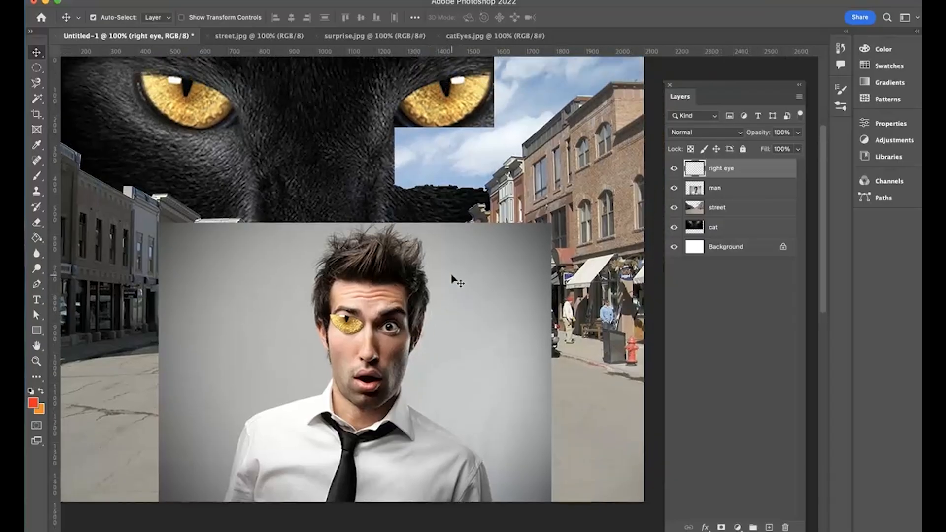